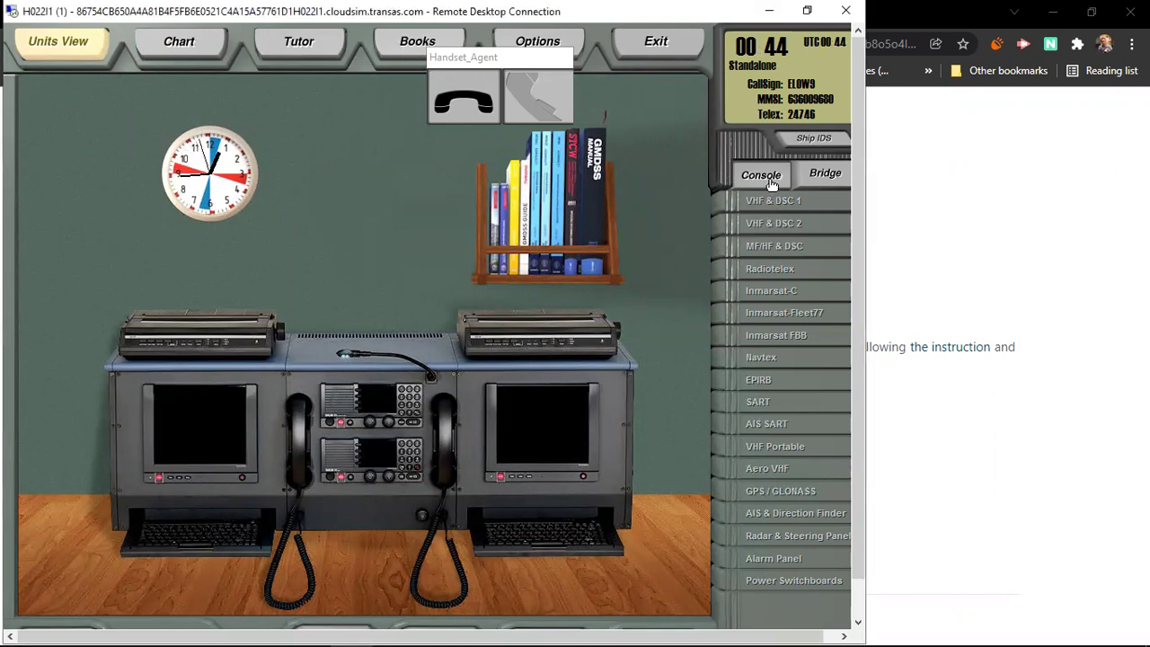
# Step: Switch to the Bridge view and drag the Handset_Agent panel to the lower-left corner
pyautogui.click(823, 180)
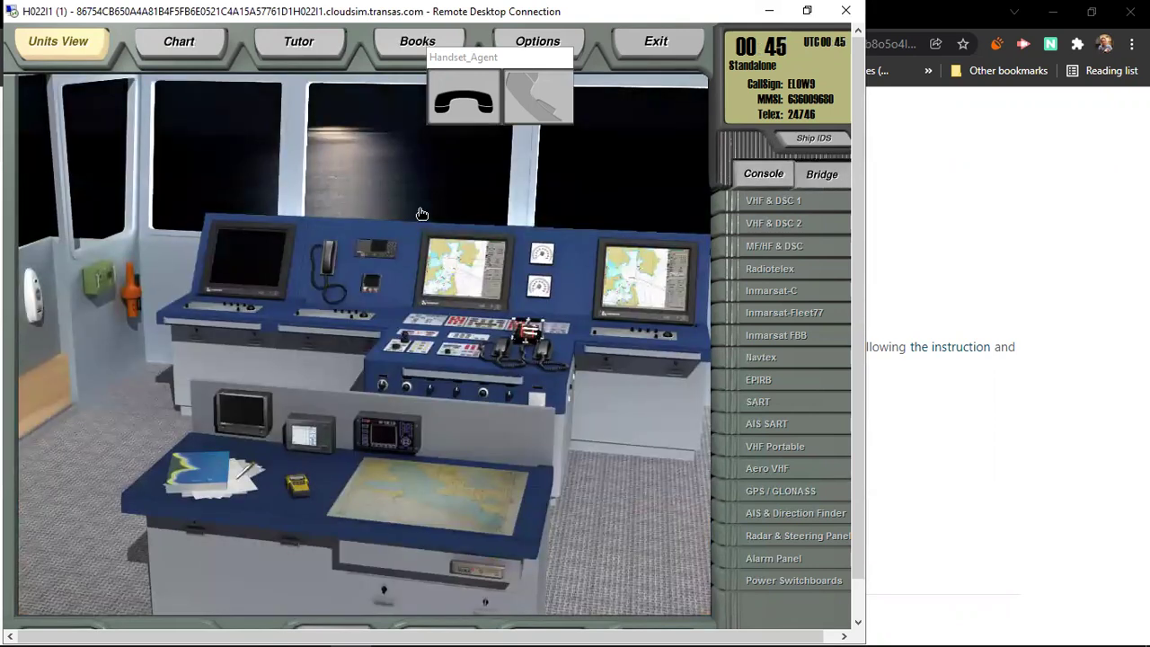
pyautogui.moveTo(519, 59); pyautogui.dragTo(402, 168)
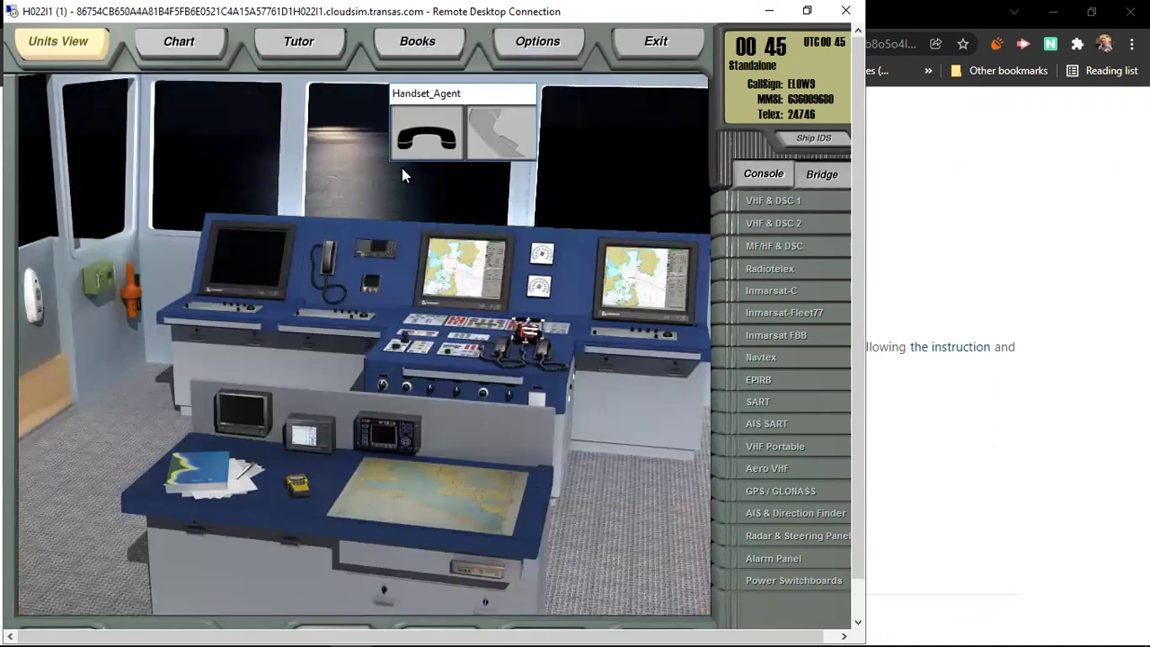
pyautogui.moveTo(237, 309); pyautogui.dragTo(114, 399)
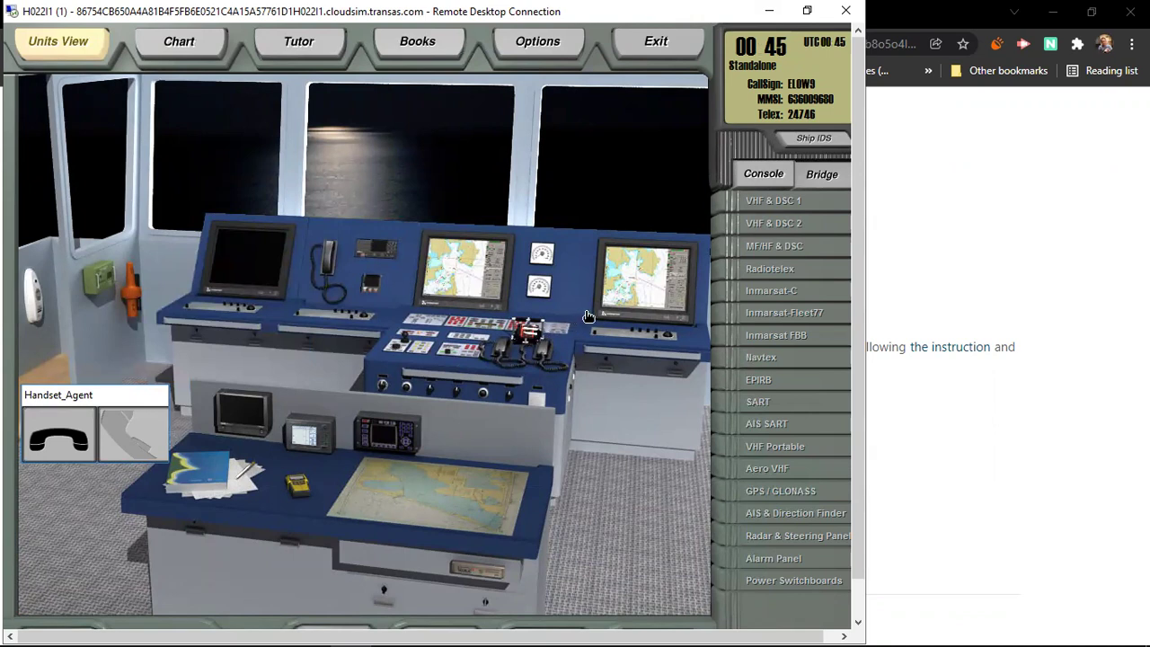
# Step: Return to the radio console and move the Handset_Agent panel higher up
pyautogui.click(757, 182)
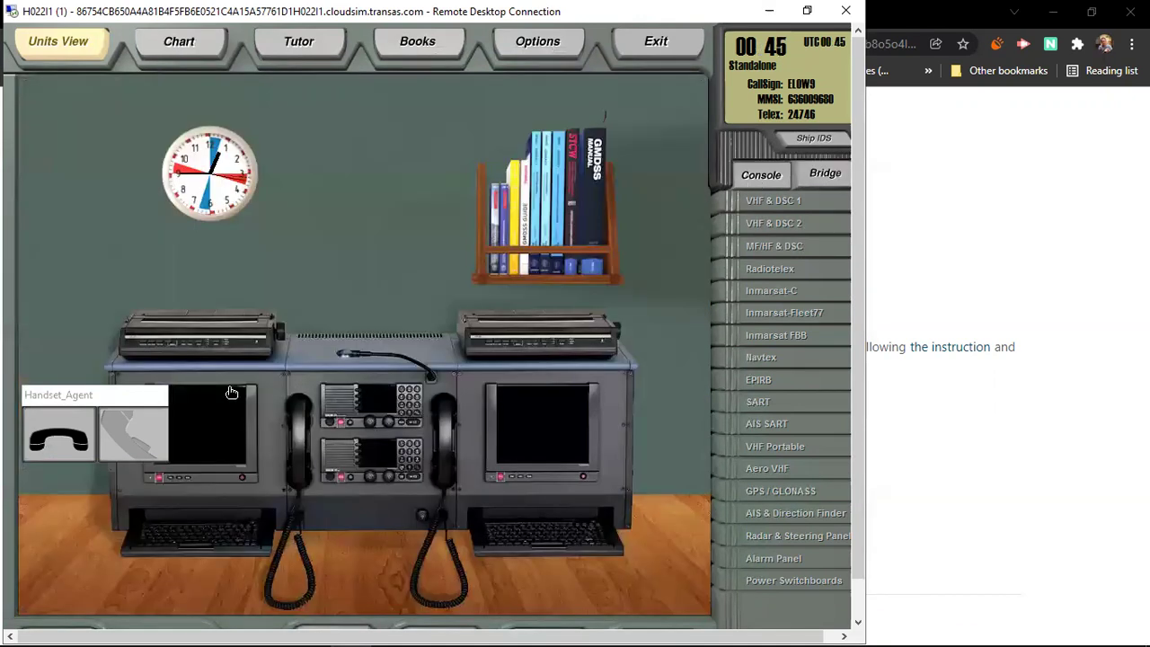
pyautogui.moveTo(122, 333); pyautogui.dragTo(97, 229)
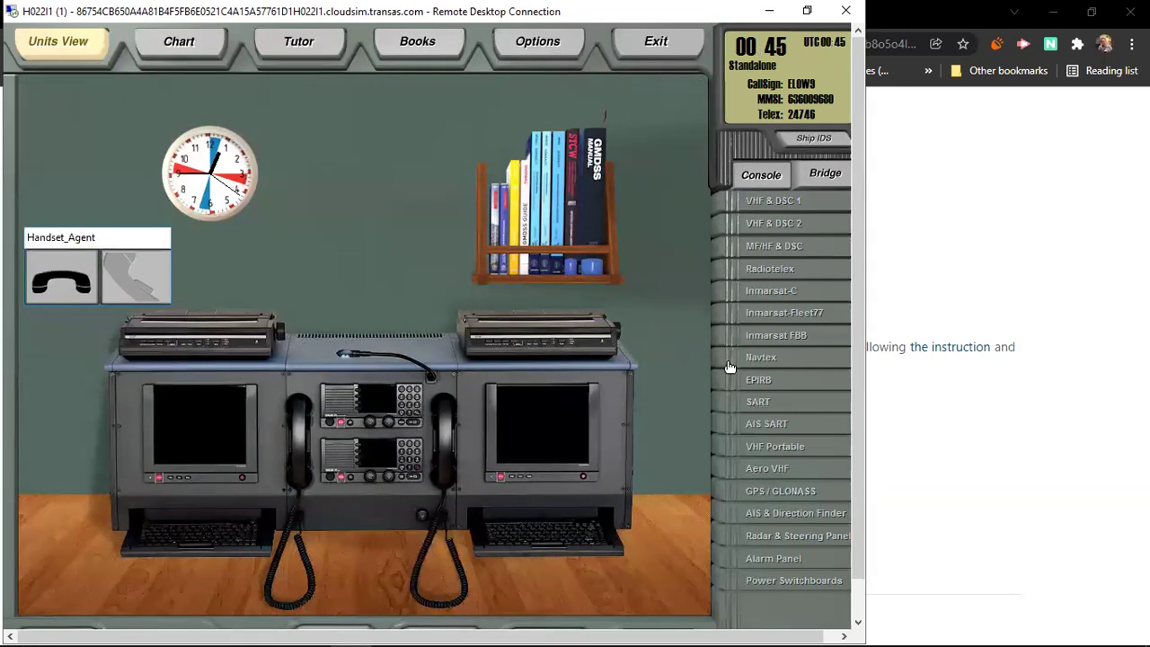
pyautogui.click(783, 214)
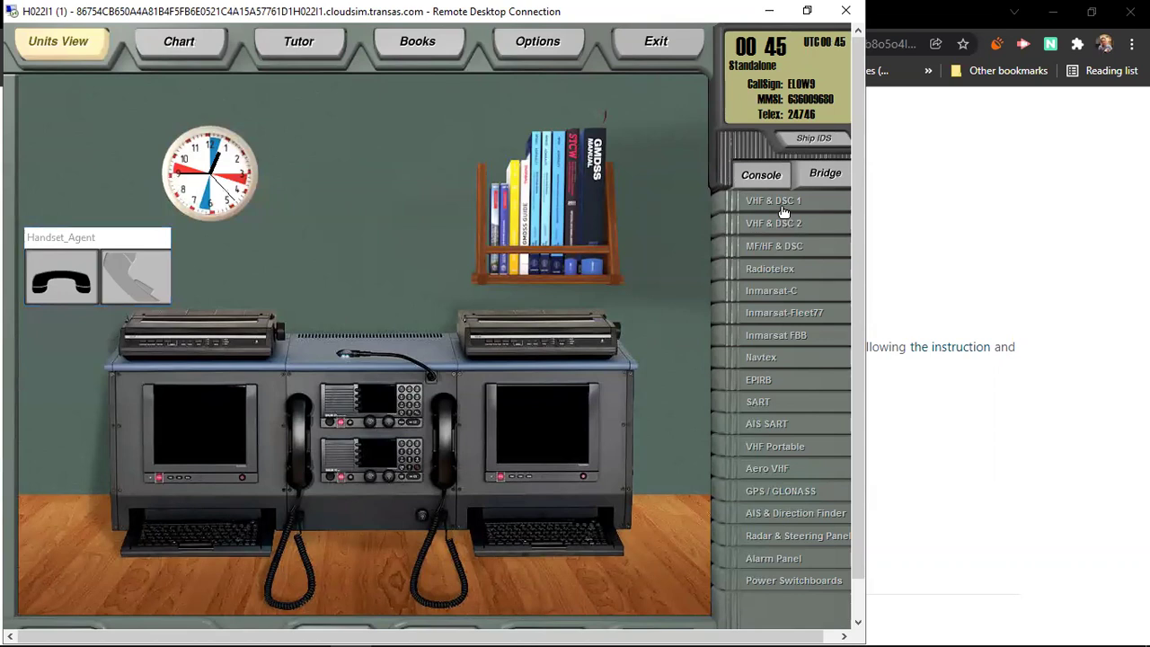
# Step: Power on VHF & DSC 1 and VHF & DSC 2, each showing channel 16 DISTRESS/CALL
pyautogui.click(784, 211)
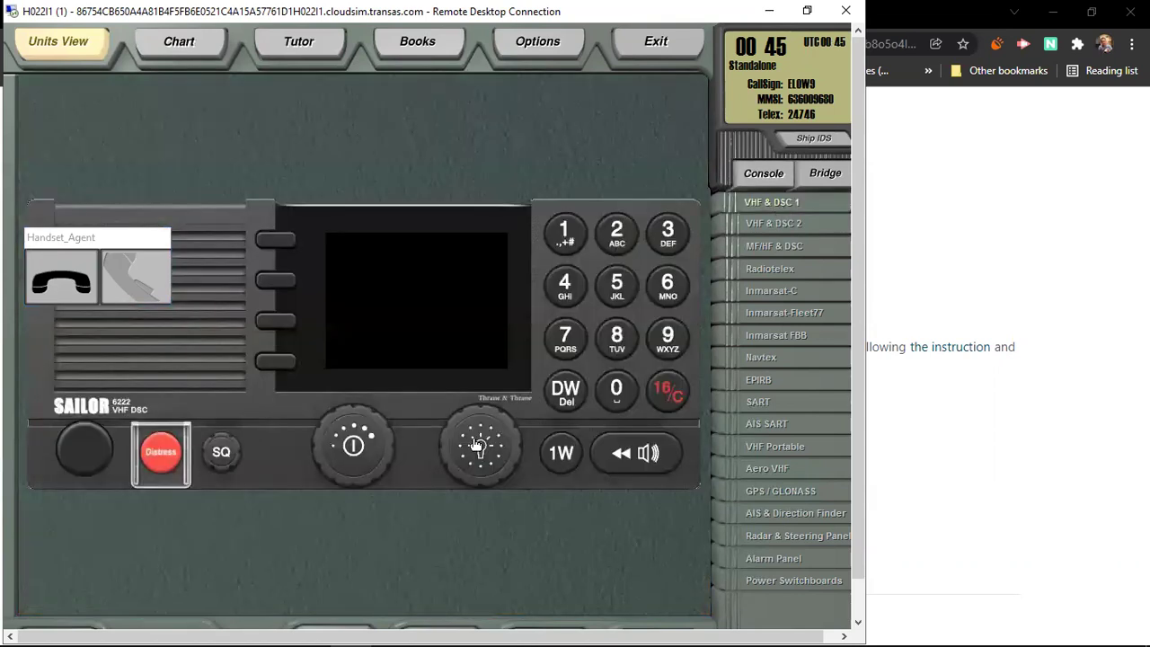
pyautogui.click(355, 459)
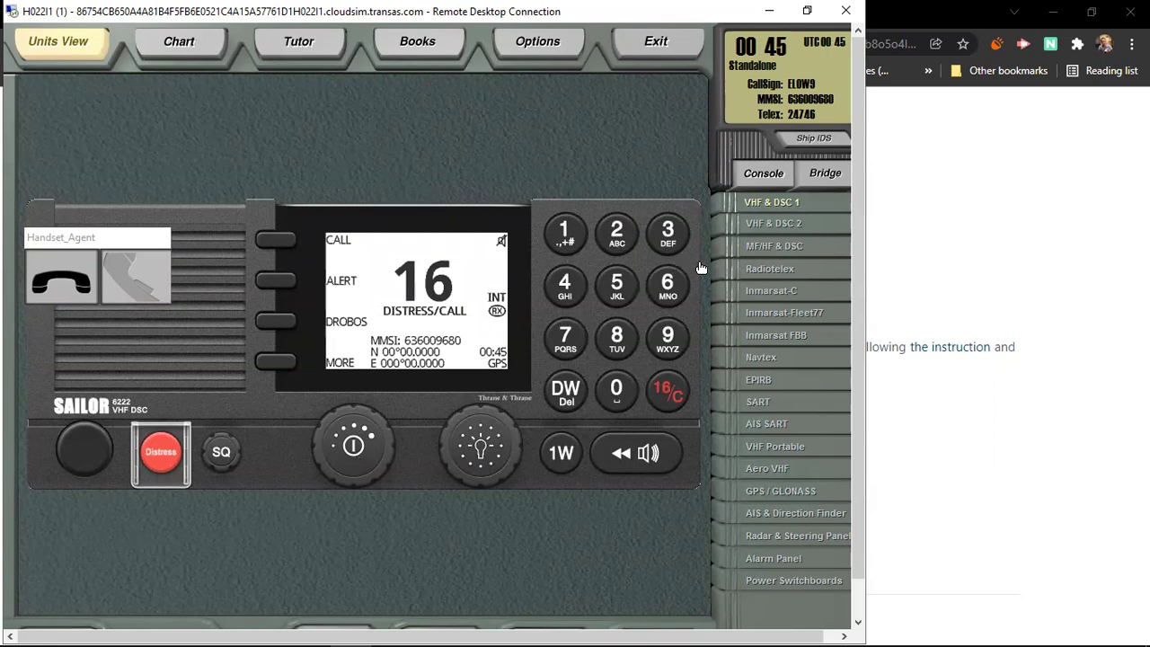
pyautogui.click(778, 224)
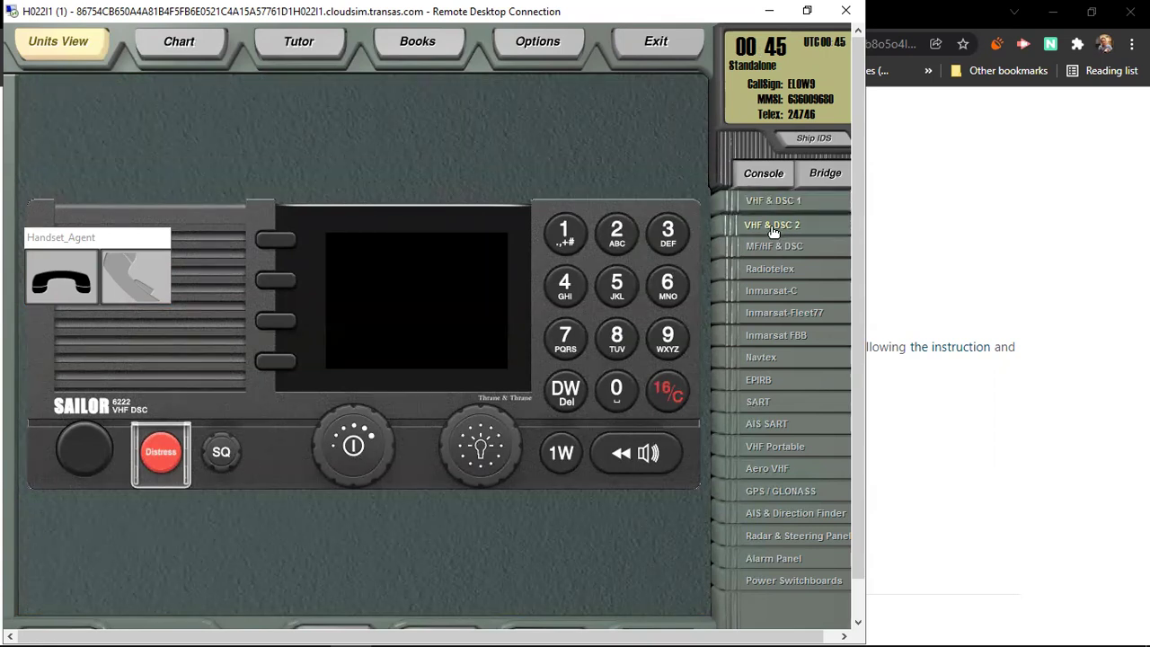
pyautogui.click(360, 454)
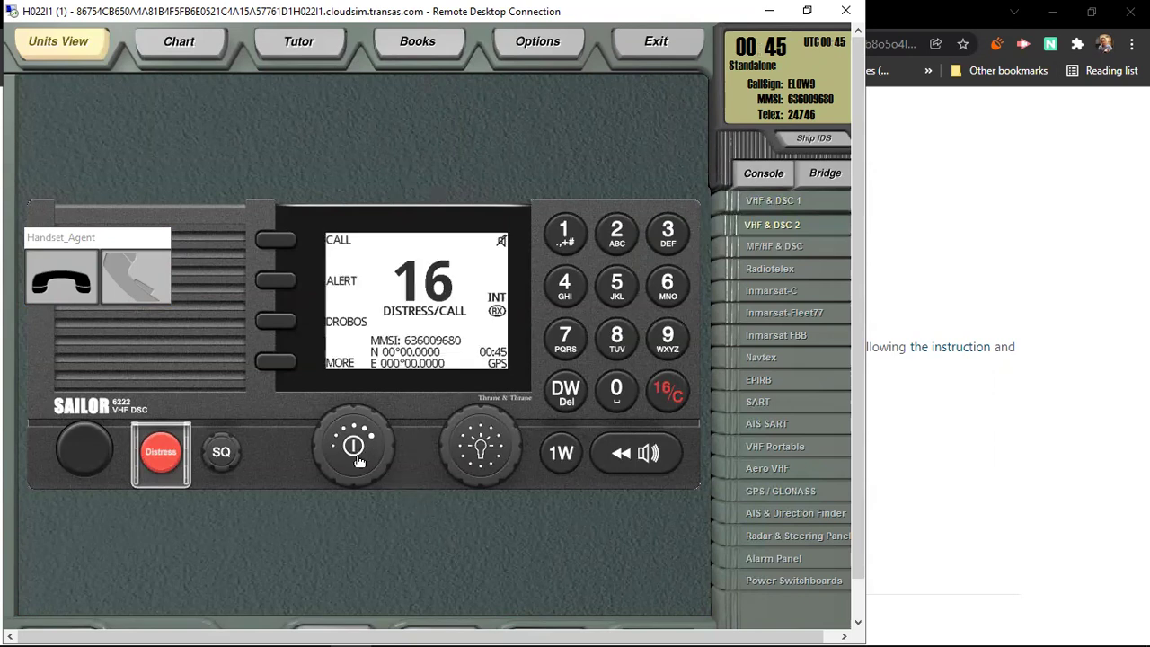
# Step: Power on the SAILOR 6301 MF/HF DSC unit, showing 2182.0 kHz receive and transmit
pyautogui.click(770, 248)
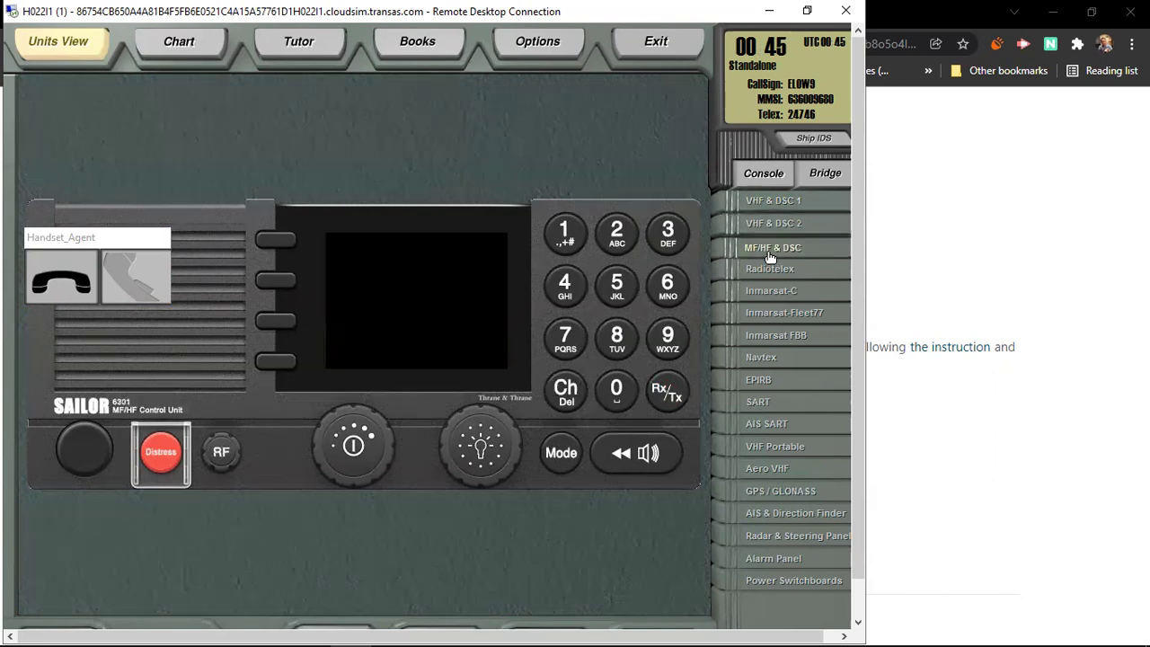
pyautogui.click(355, 454)
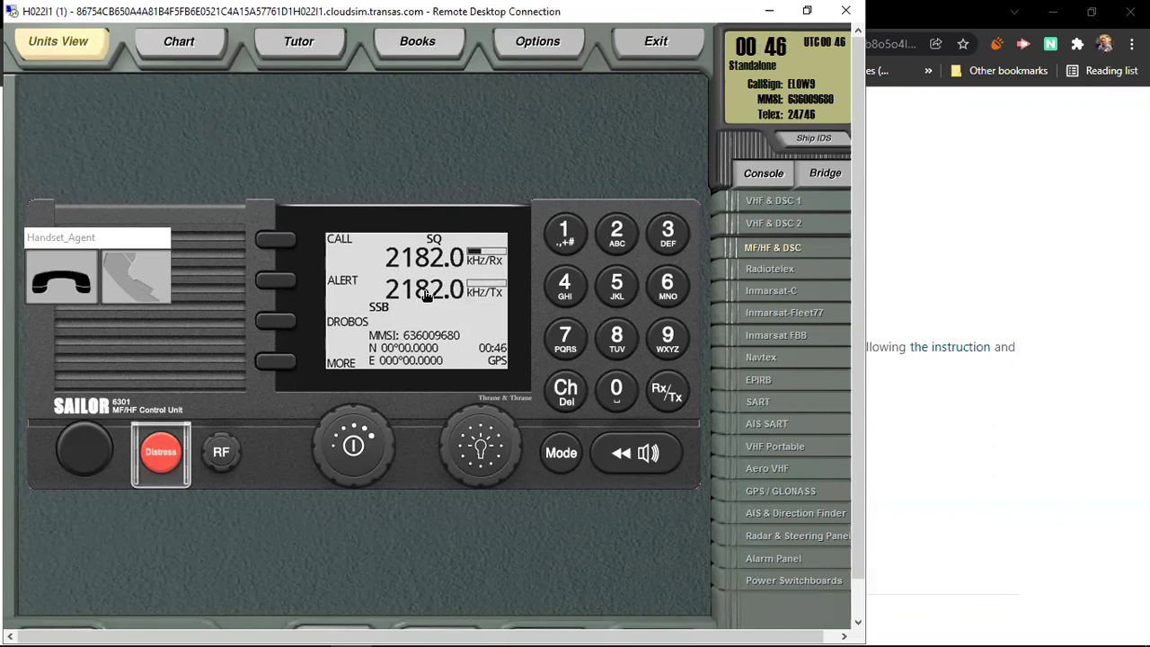
# Step: Power on the Radiotelex terminal and dismiss the Printer not found warning
pyautogui.click(773, 279)
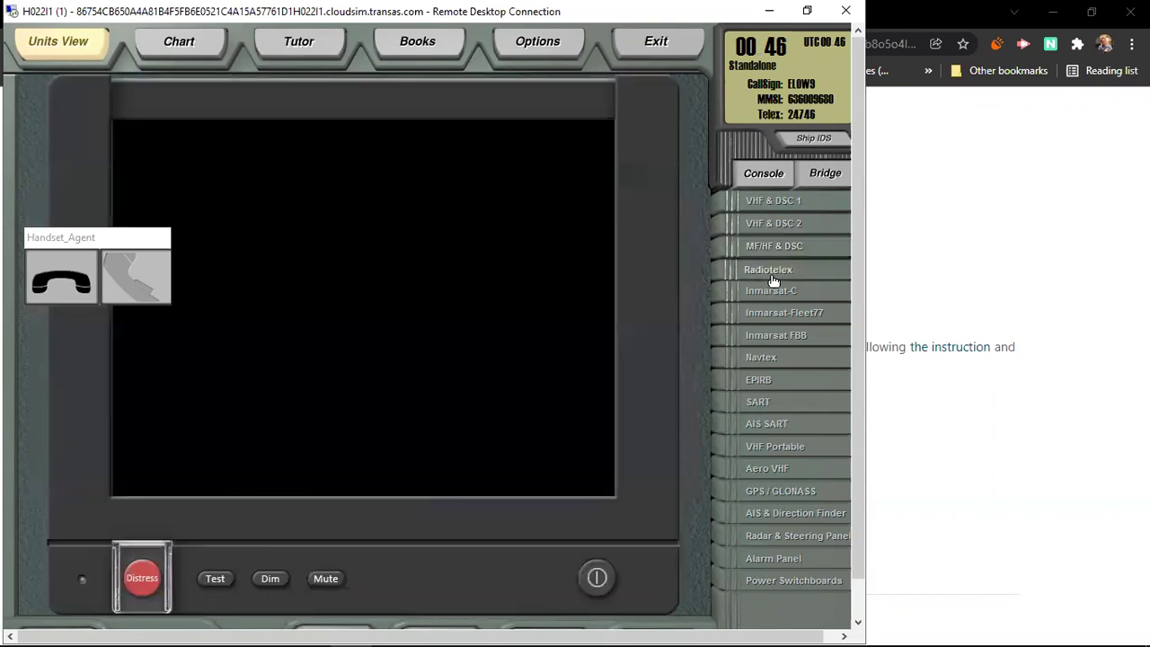
pyautogui.click(611, 581)
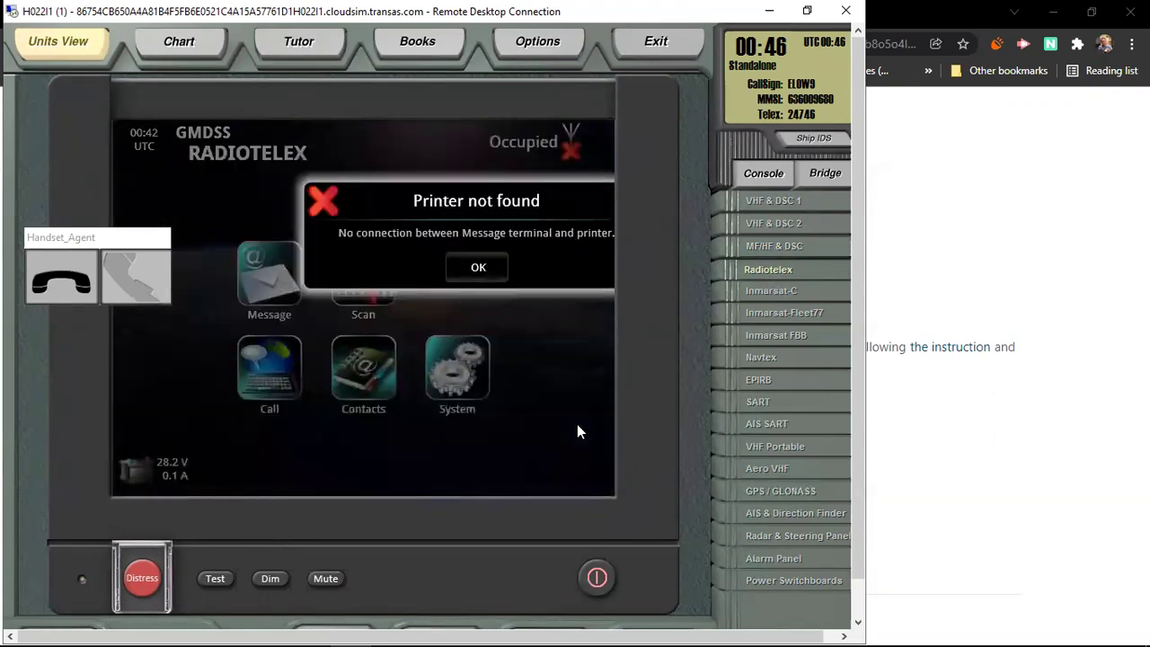
pyautogui.click(363, 274)
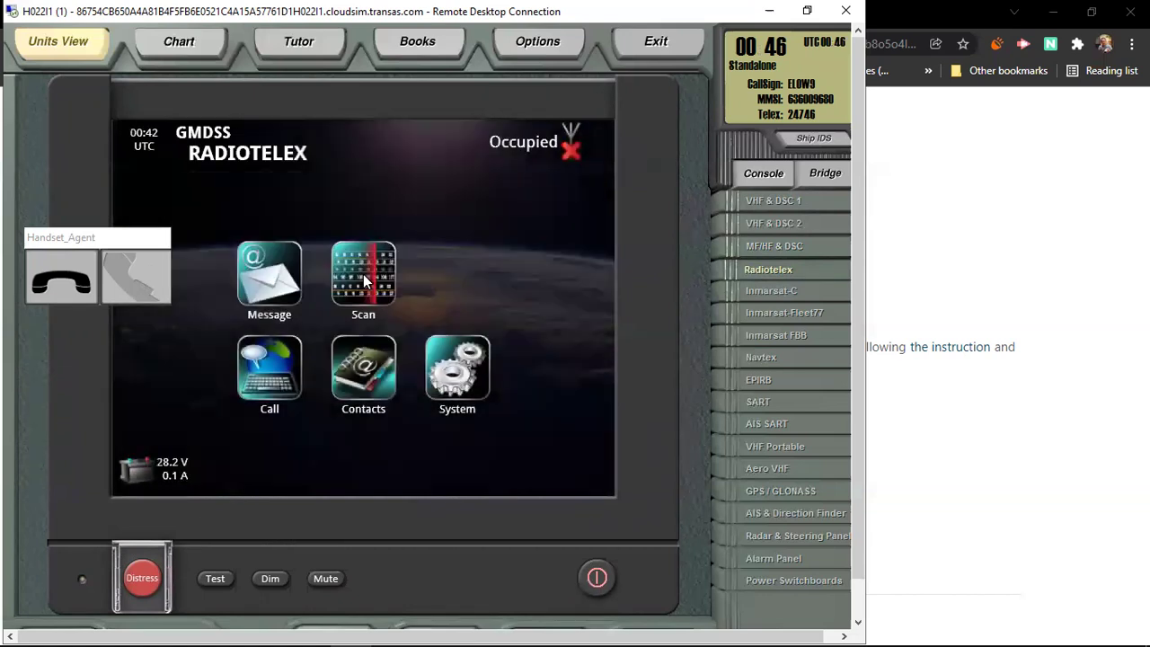
# Step: Switch on the Radiotelex printer and return to the GMDSS RADIOTELEX main menu
pyautogui.click(858, 622)
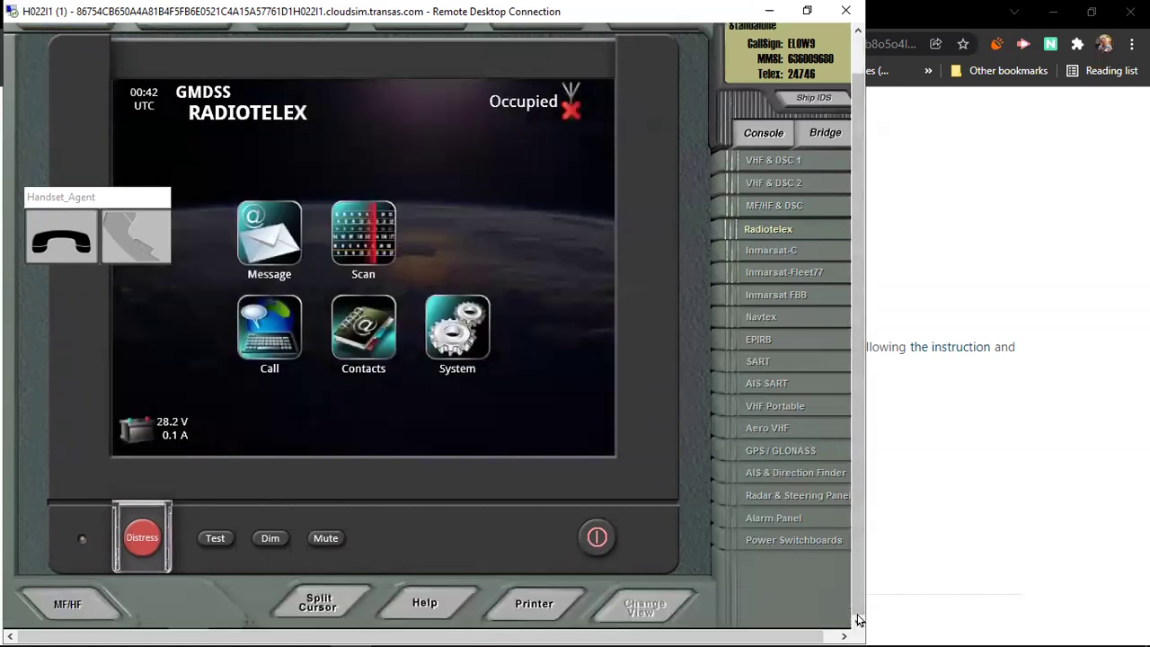
pyautogui.click(537, 605)
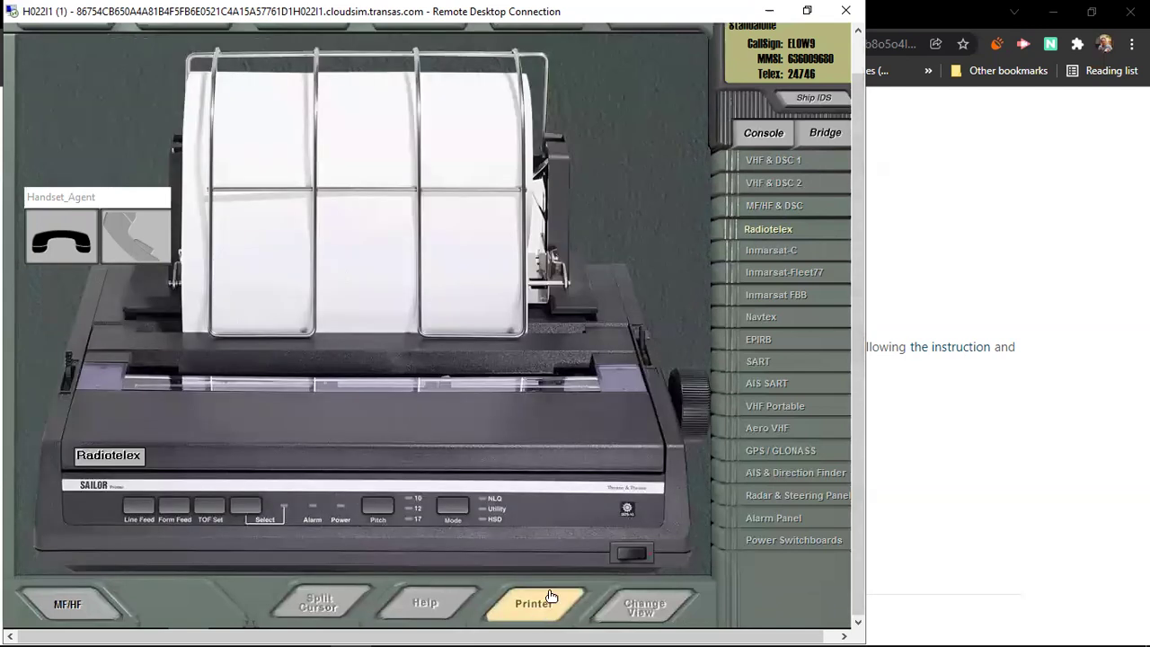
pyautogui.click(626, 559)
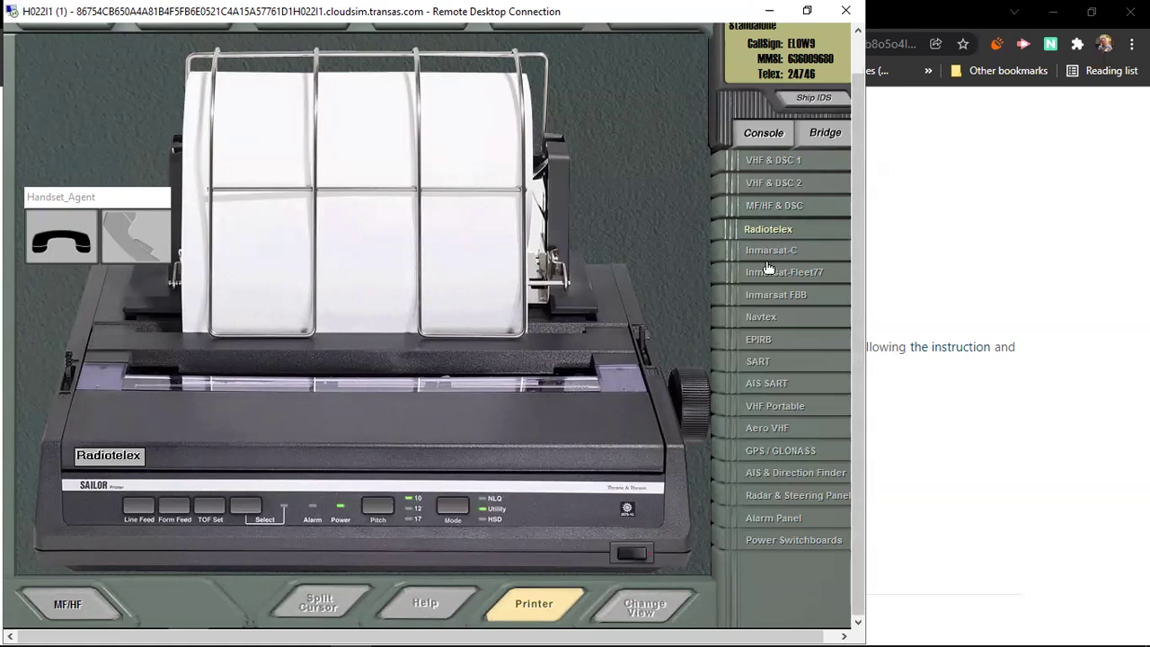
pyautogui.click(542, 607)
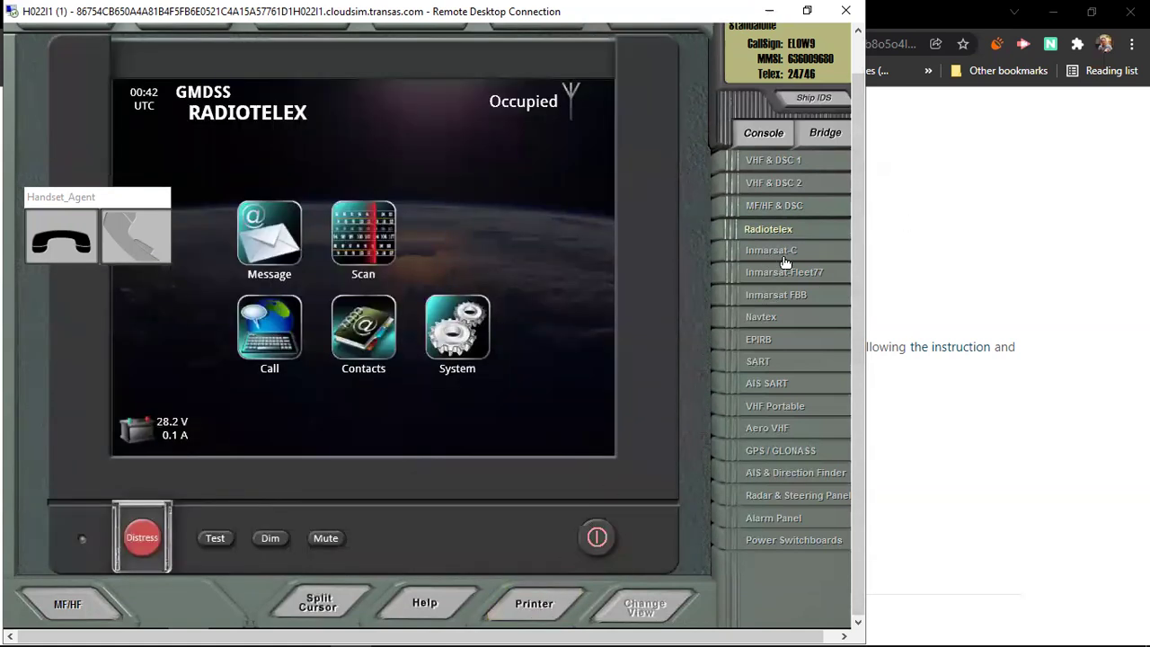
# Step: Power on the Inmarsat-C terminal and clear its Printer not found warning
pyautogui.click(785, 260)
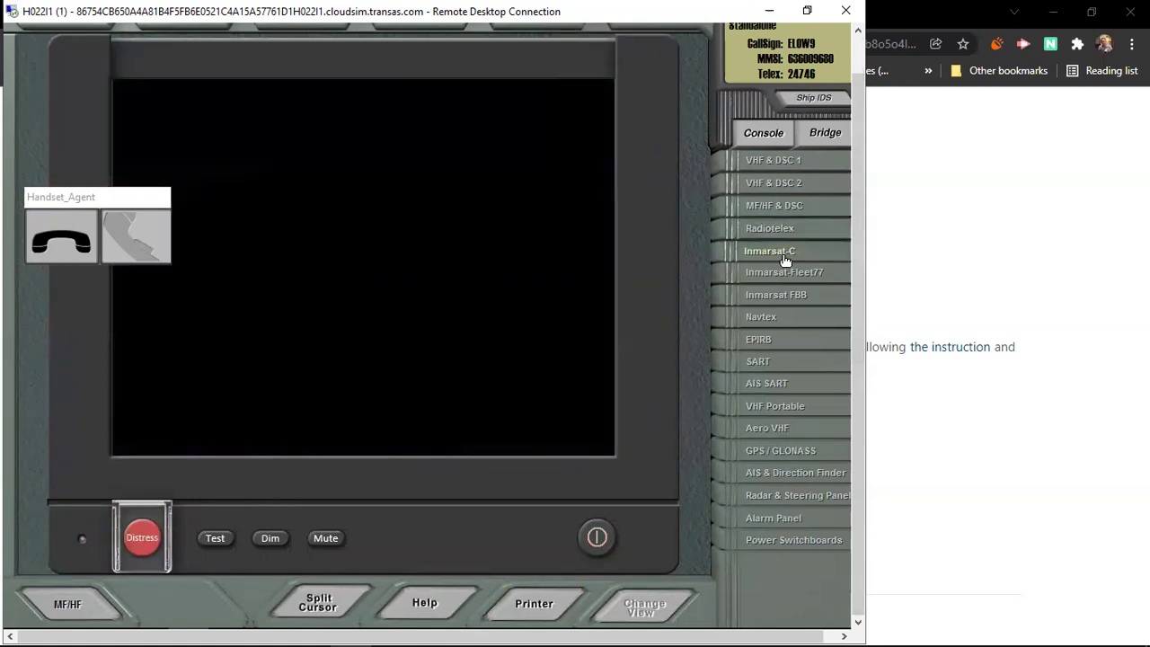
pyautogui.click(603, 541)
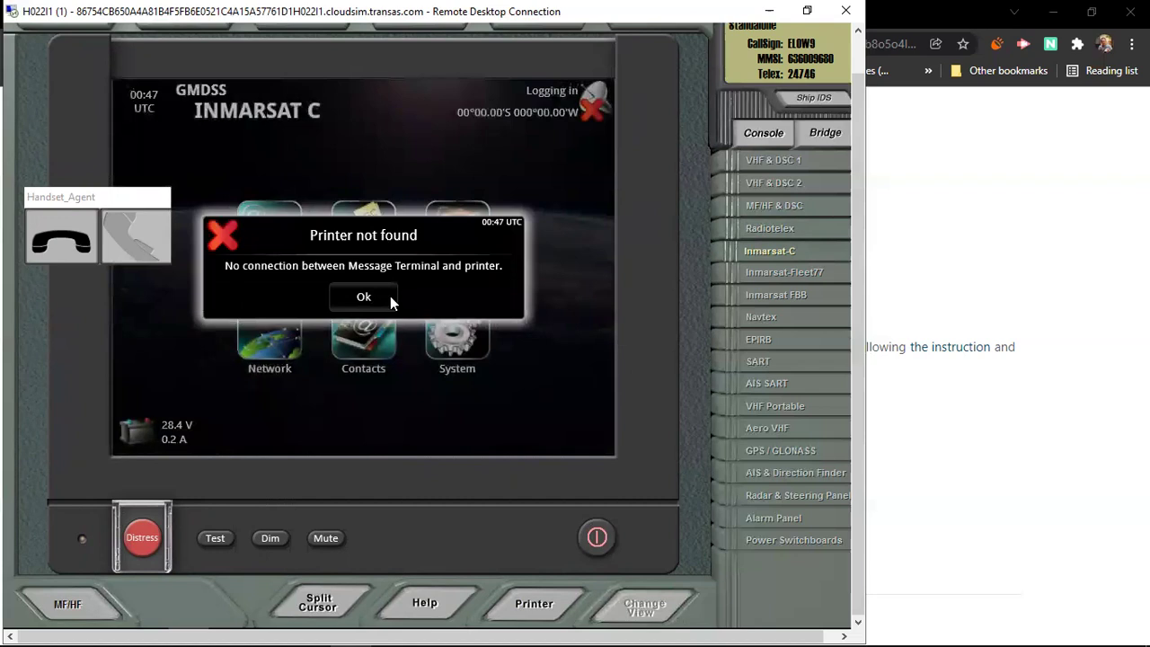
pyautogui.click(378, 298)
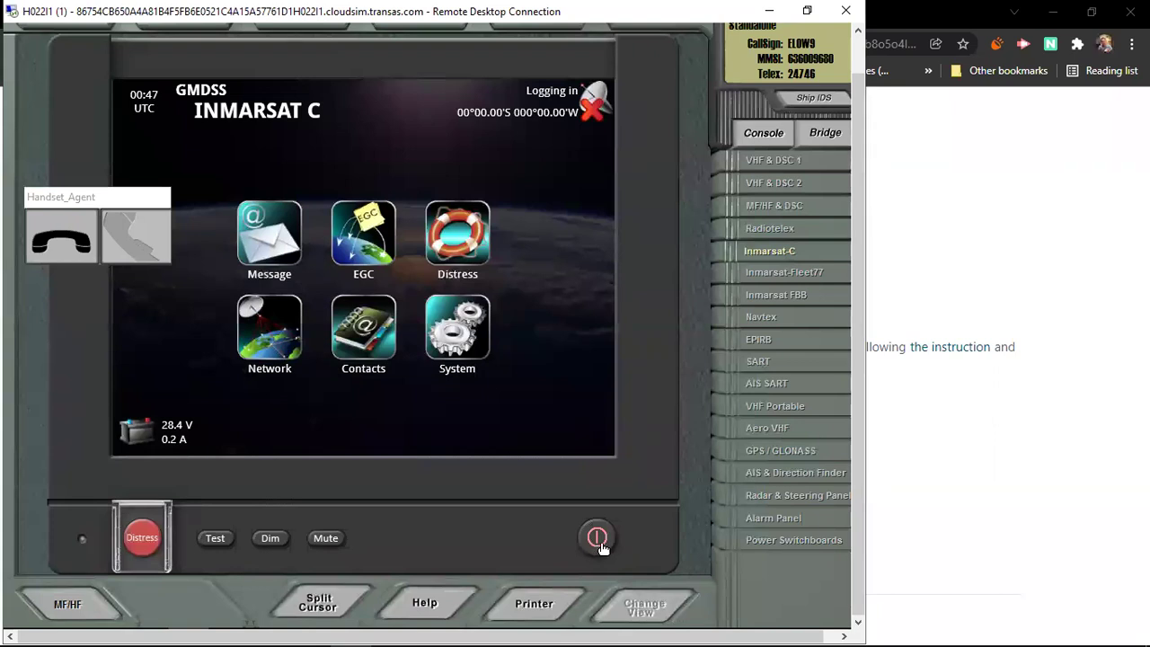
# Step: Power on the Inmarsat Fleet77 terminal so its handset shows Wait for NCS
pyautogui.click(783, 274)
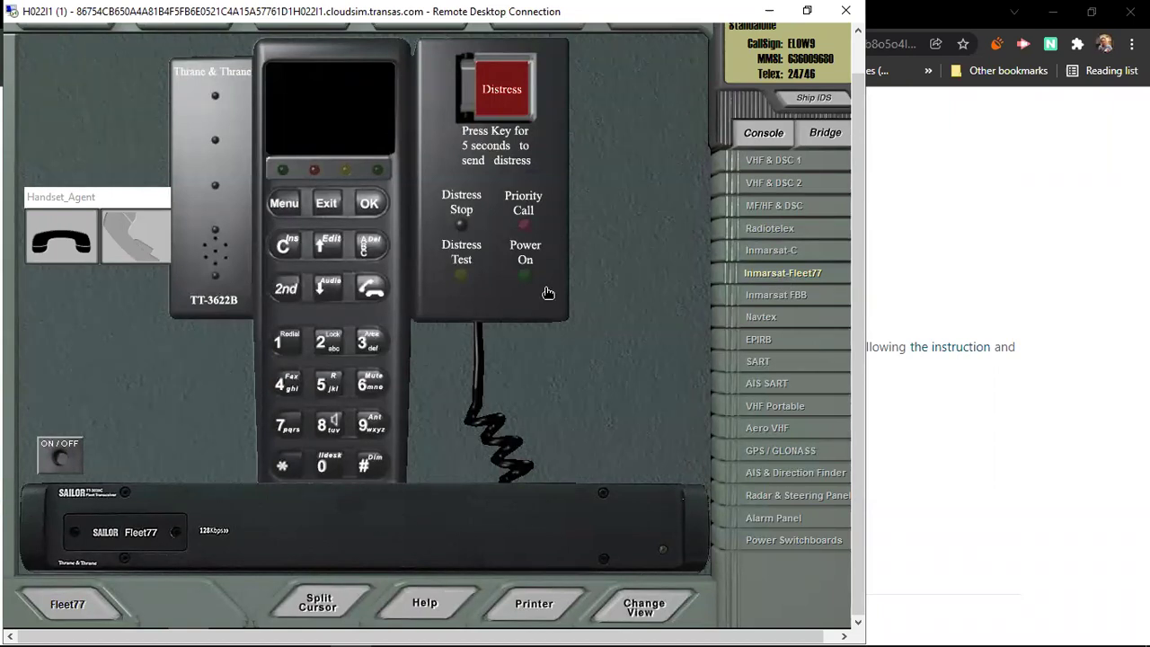
pyautogui.click(61, 462)
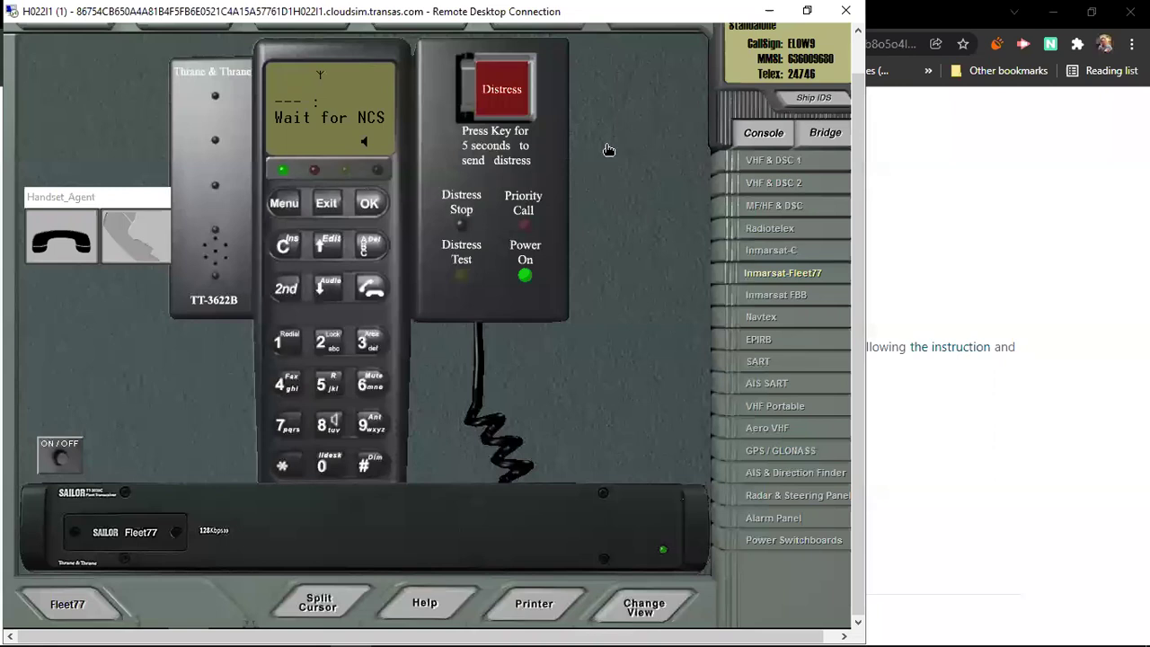
# Step: Flip the Inmarsat FBB On/Off rocker to I so the handset shows Waiting PIN
pyautogui.click(782, 305)
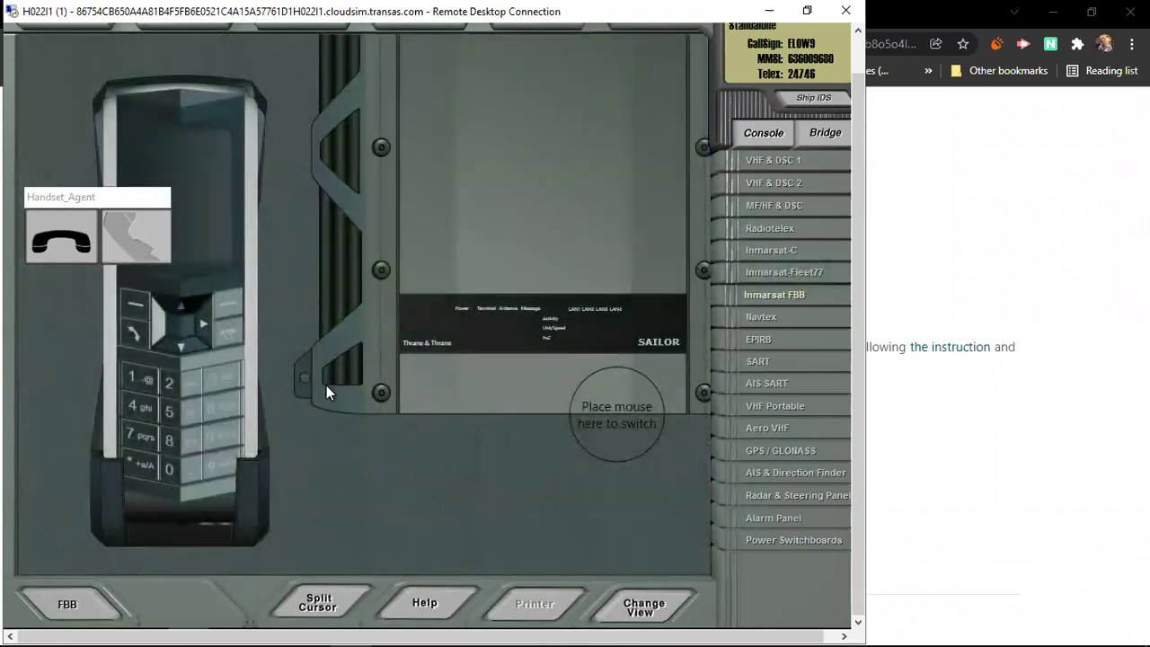
pyautogui.moveTo(614, 411)
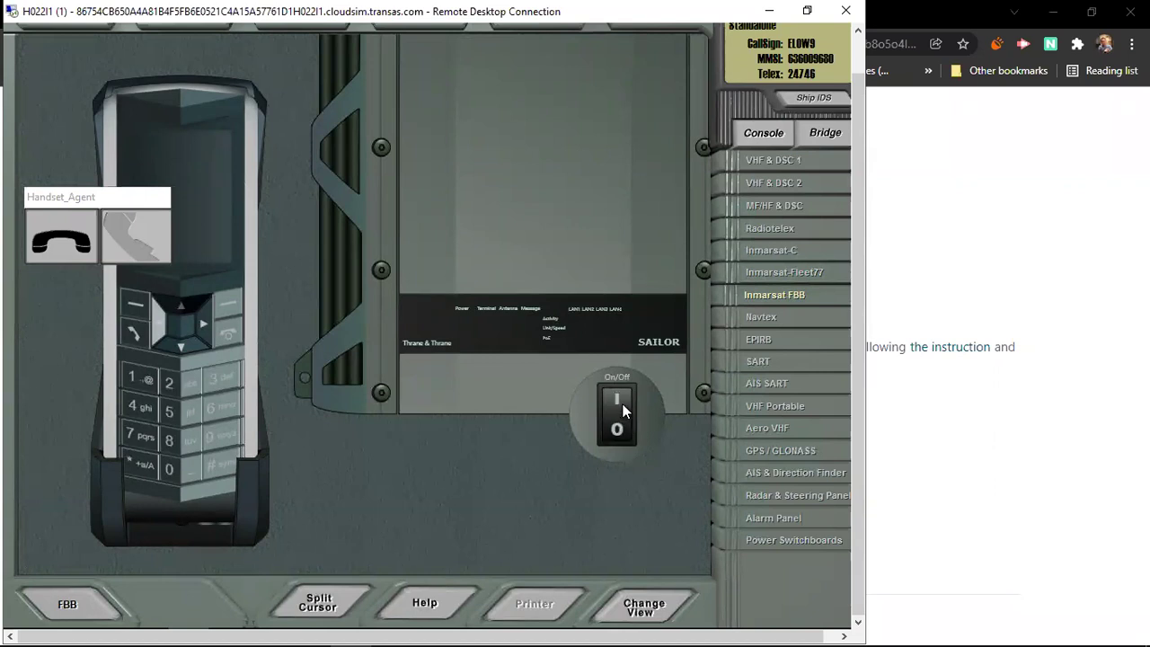
pyautogui.click(624, 411)
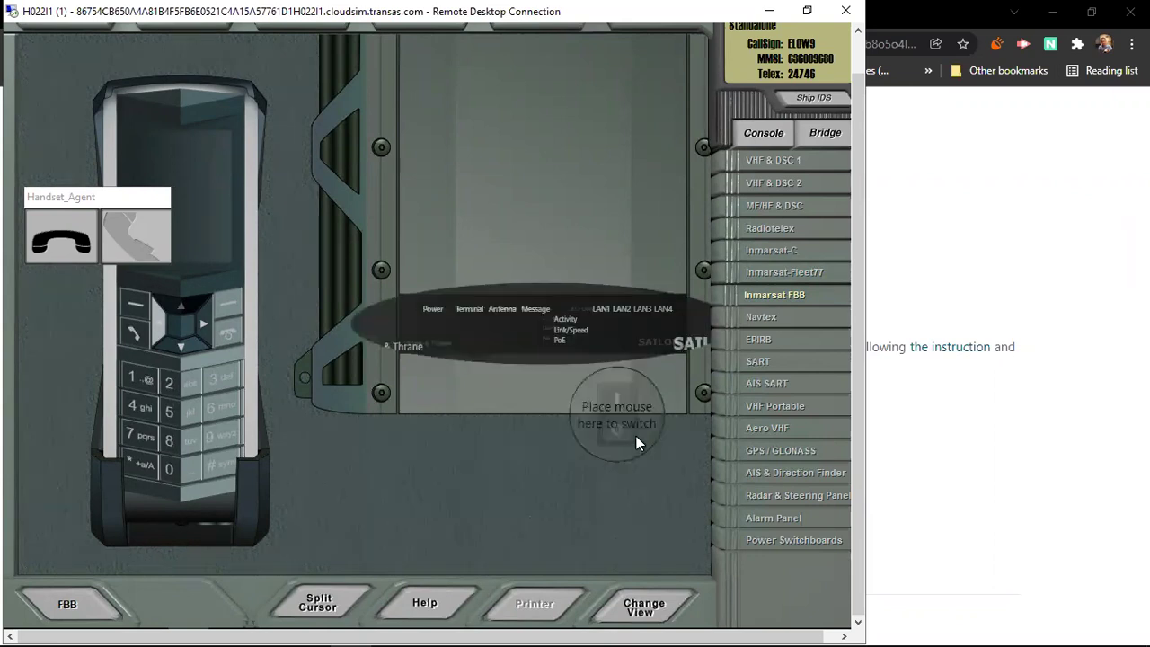
pyautogui.click(637, 427)
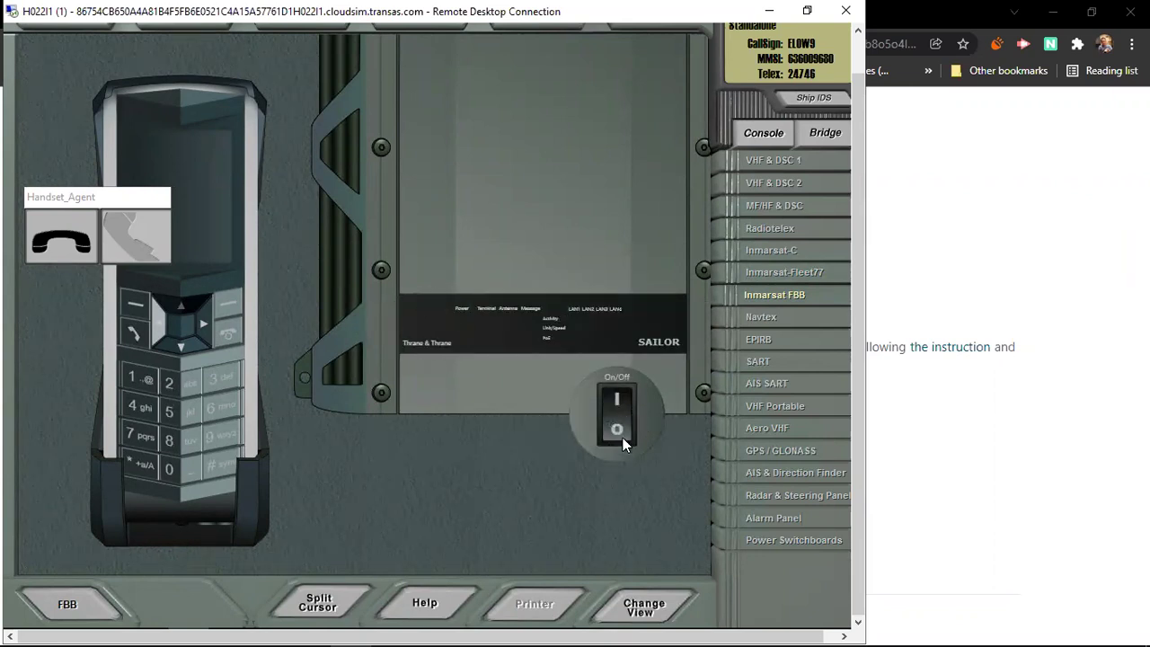
pyautogui.click(624, 402)
pyautogui.click(619, 429)
pyautogui.click(621, 407)
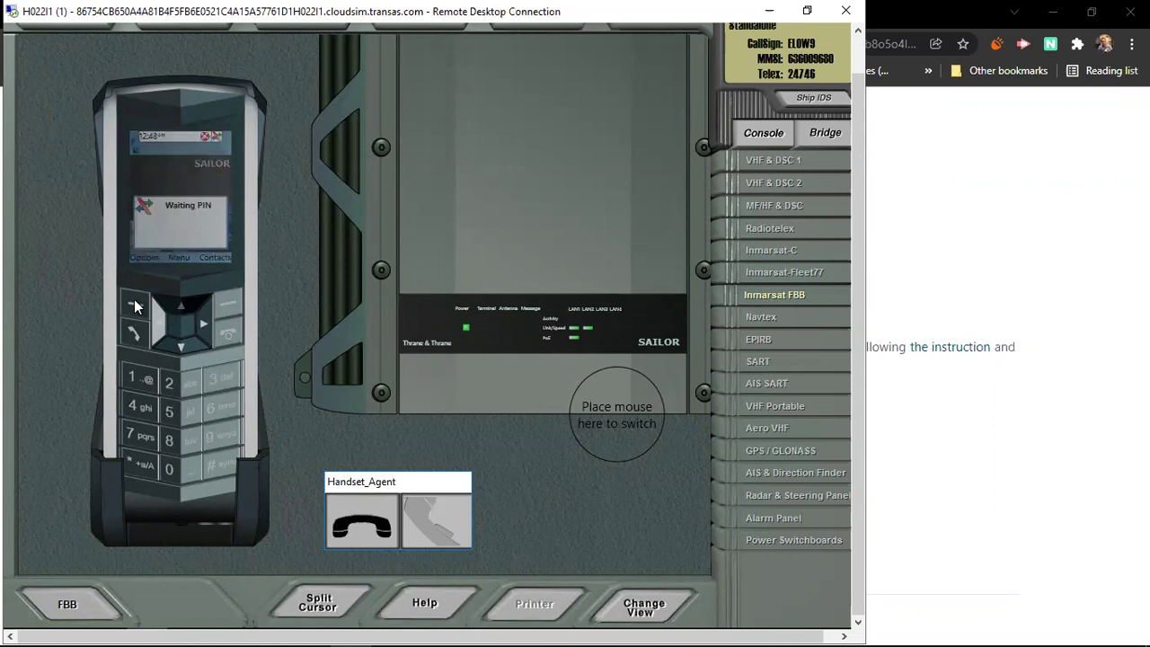
# Step: Redial Maritime Assistance from the FBB handset's Last calls, then end the call
pyautogui.click(139, 339)
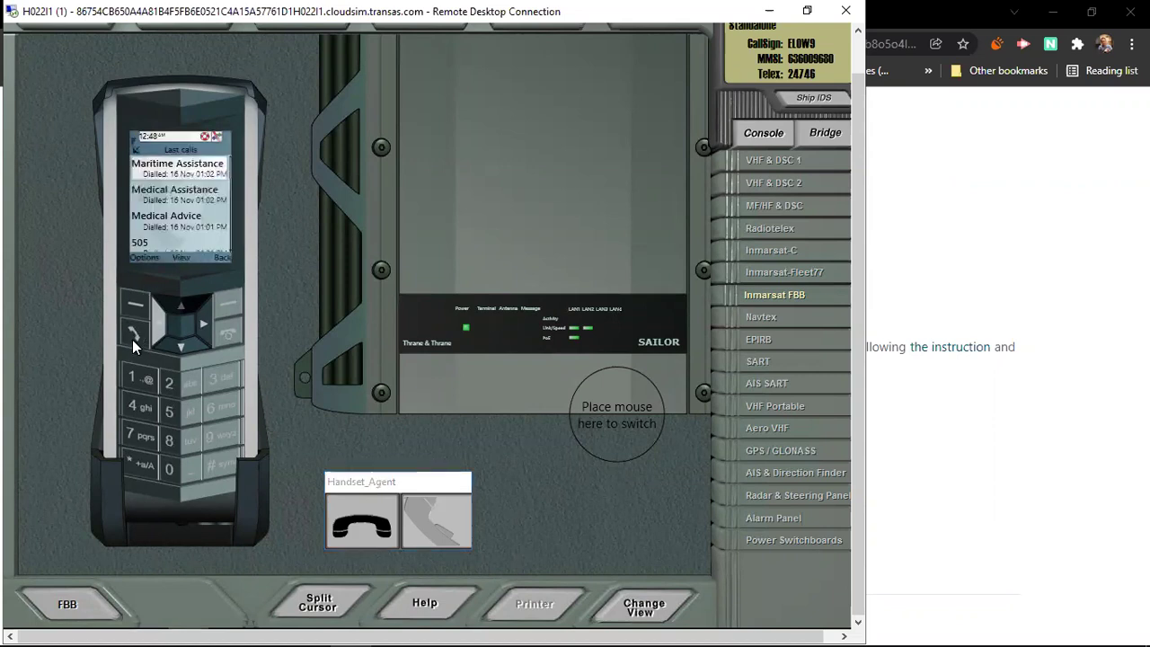
pyautogui.click(136, 338)
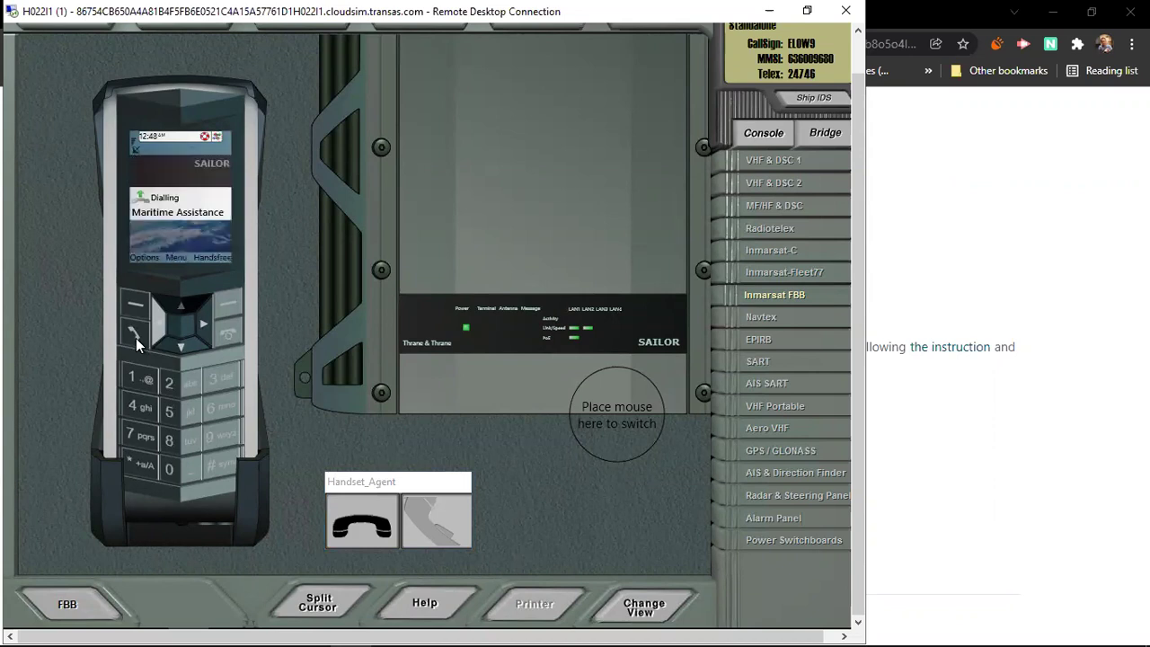
pyautogui.click(362, 523)
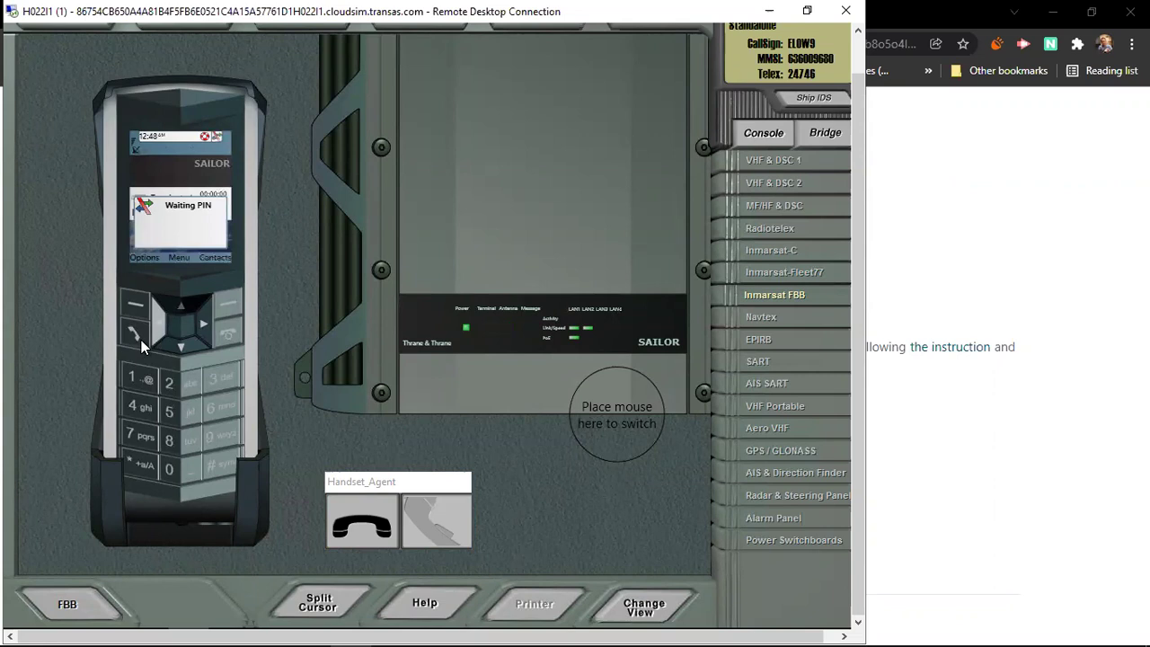
pyautogui.click(228, 338)
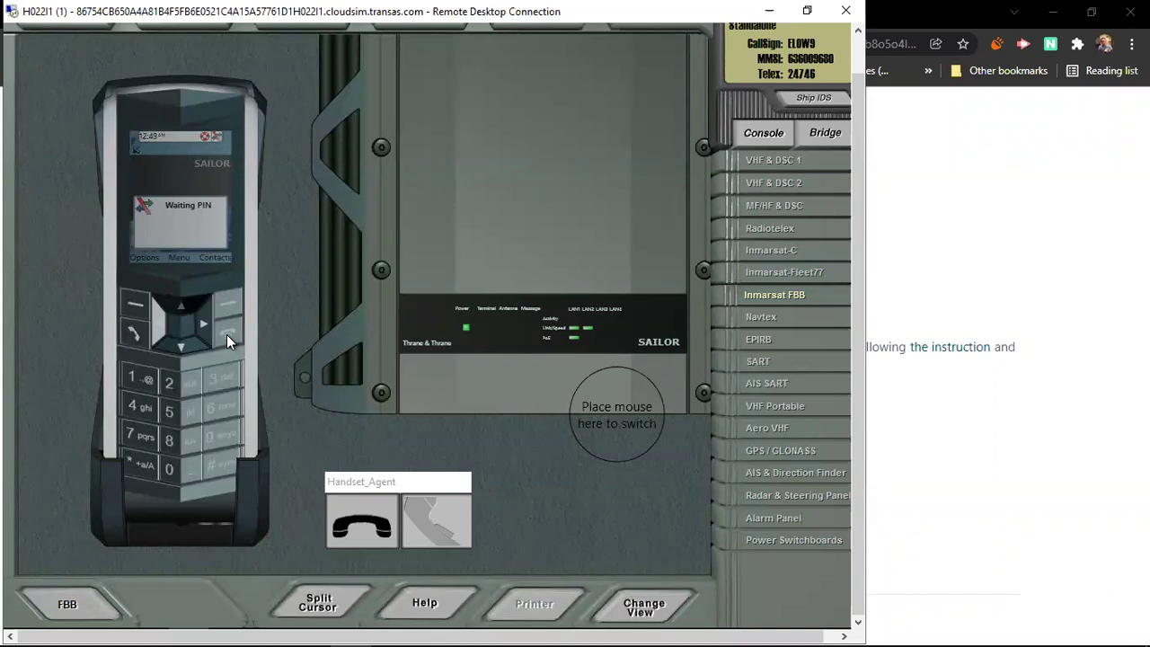
pyautogui.moveTo(508, 333)
# Step: Boot the SAILOR 6004 Navtex panel to its Navtex and System screen, then bring up the EPIRB
pyautogui.click(760, 323)
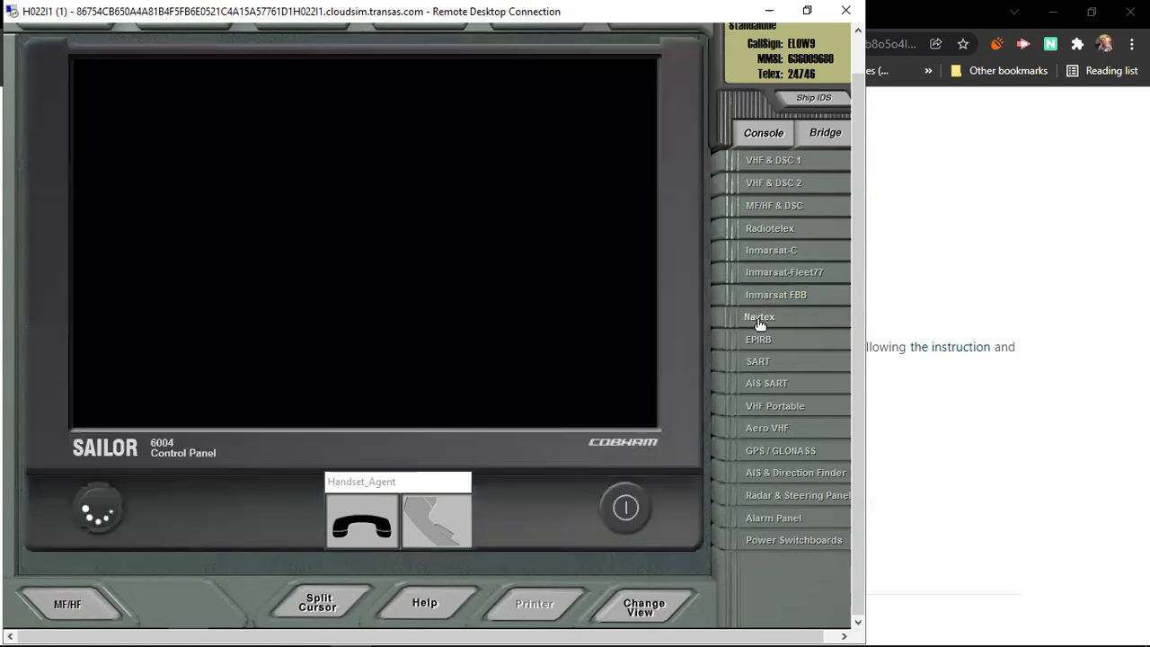
pyautogui.click(627, 515)
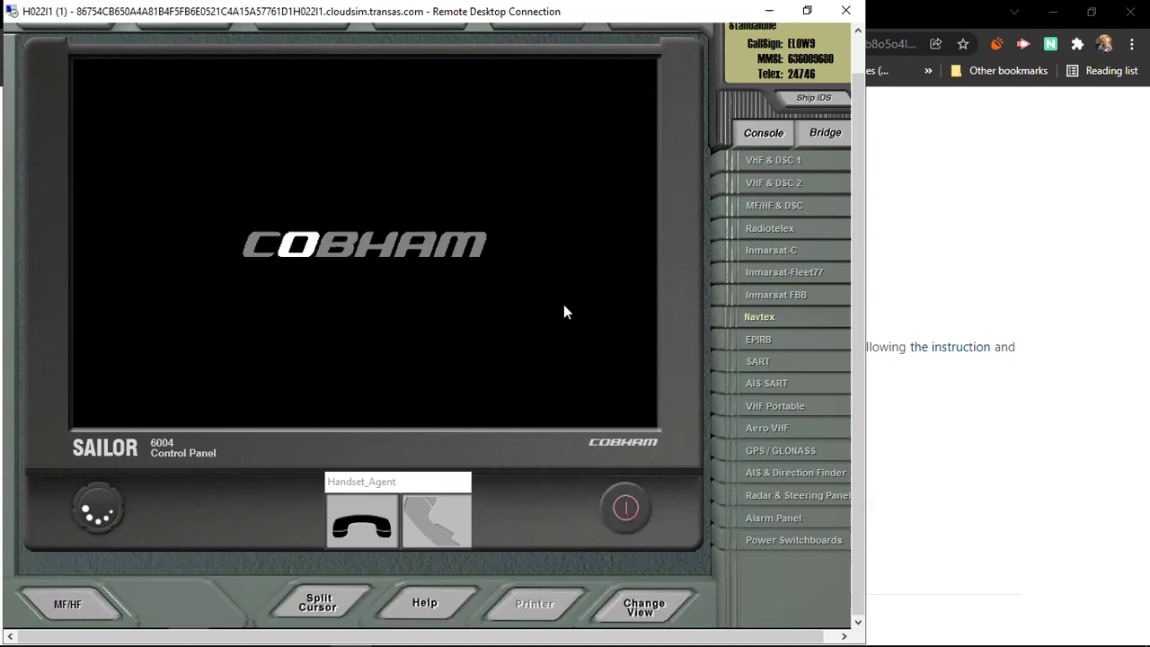
pyautogui.moveTo(1097, 629)
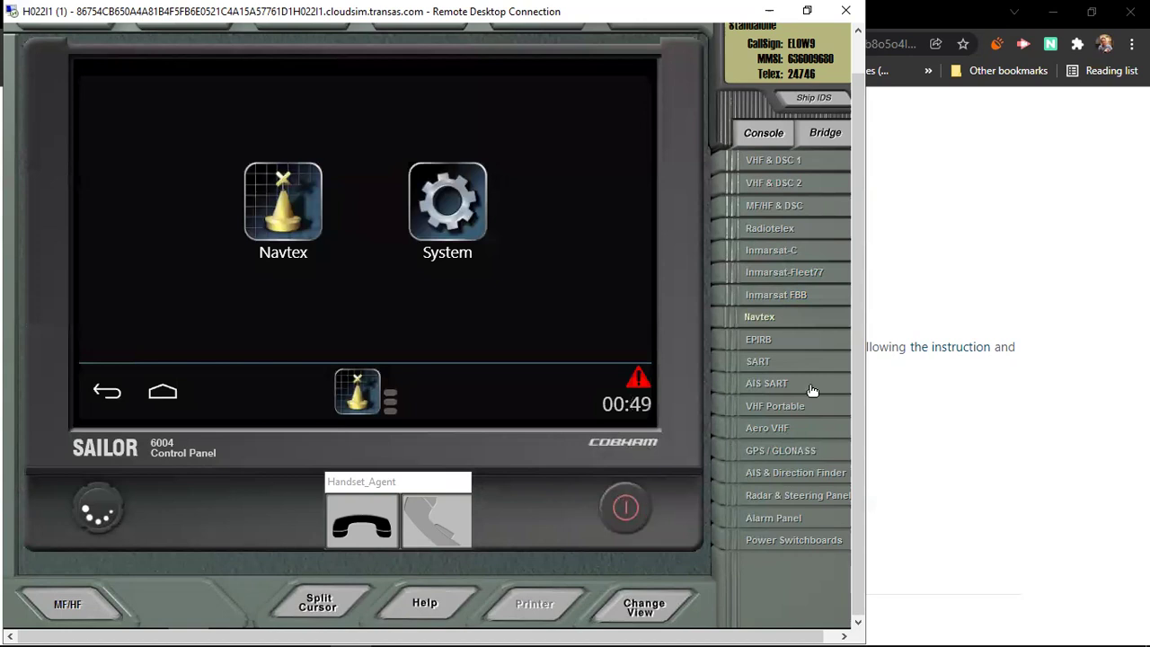
pyautogui.click(762, 341)
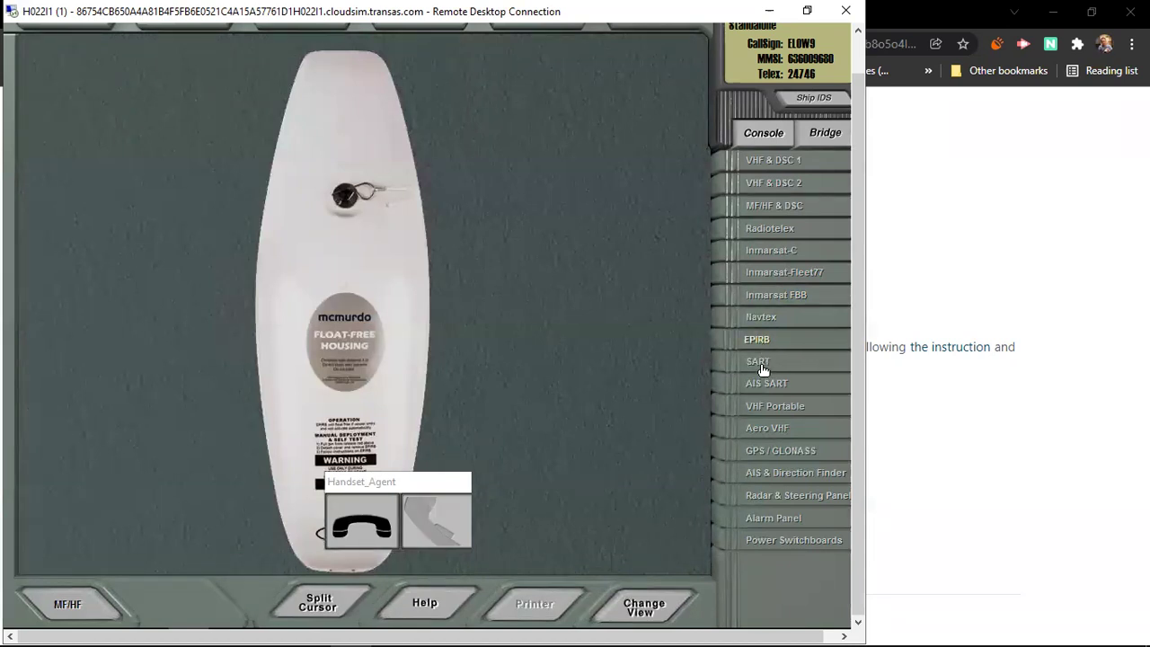
# Step: Bring up the SART, then the AIS SART, and switch the AIS SART to ON
pyautogui.click(762, 363)
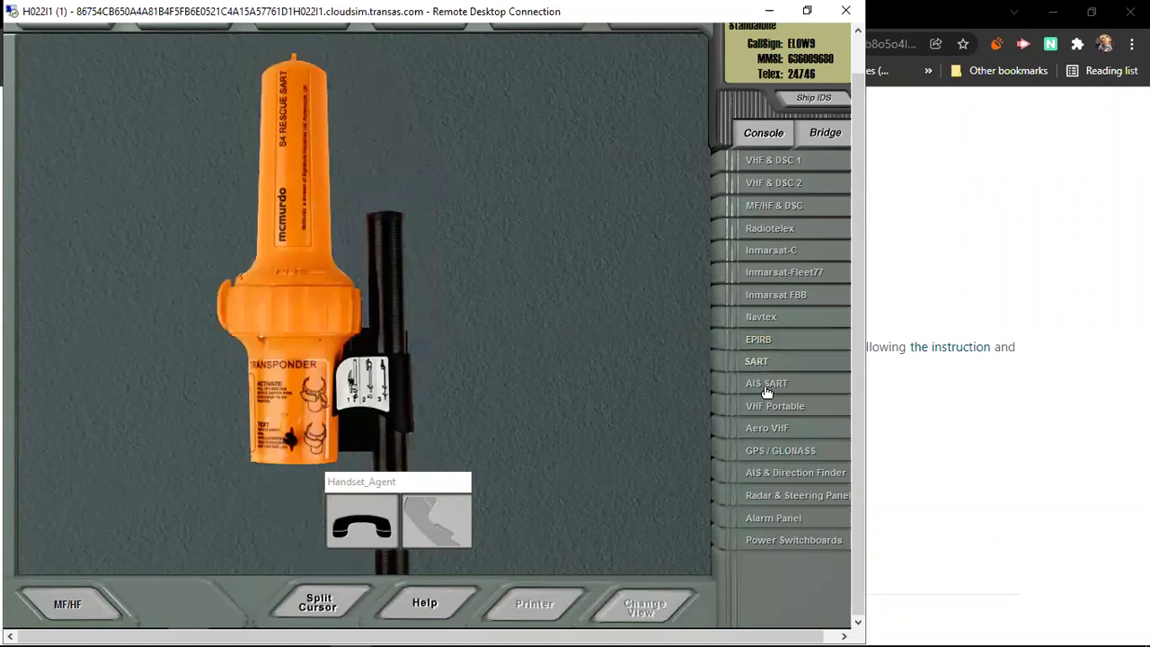
pyautogui.click(767, 388)
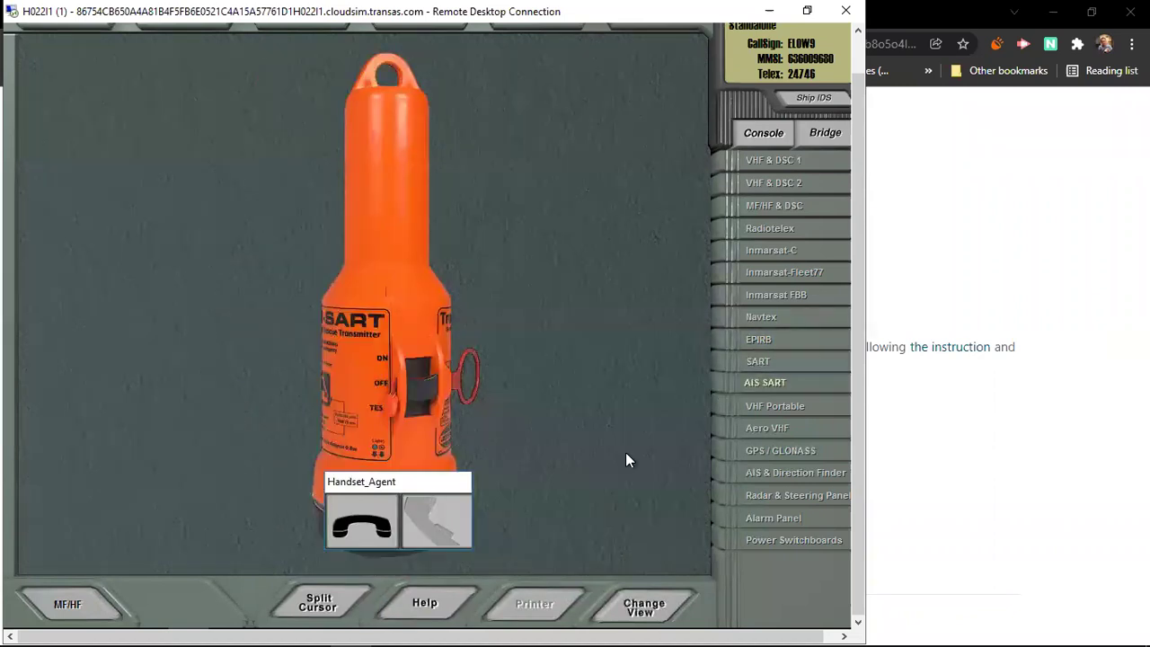
pyautogui.moveTo(626, 459); pyautogui.dragTo(635, 452)
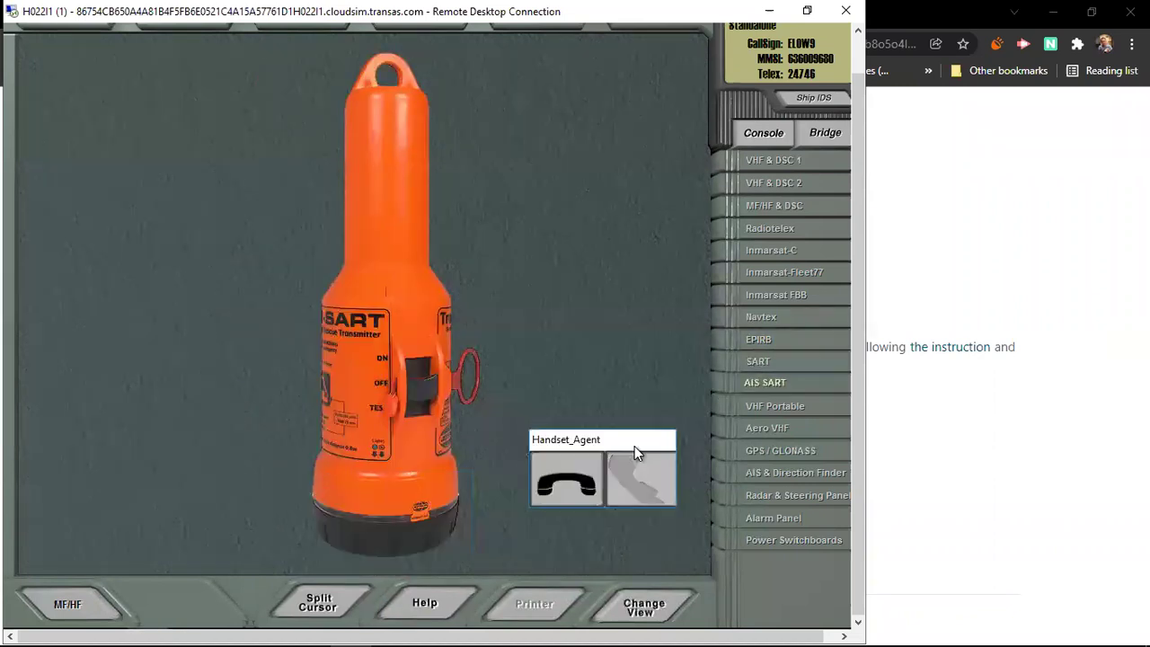
pyautogui.click(434, 398)
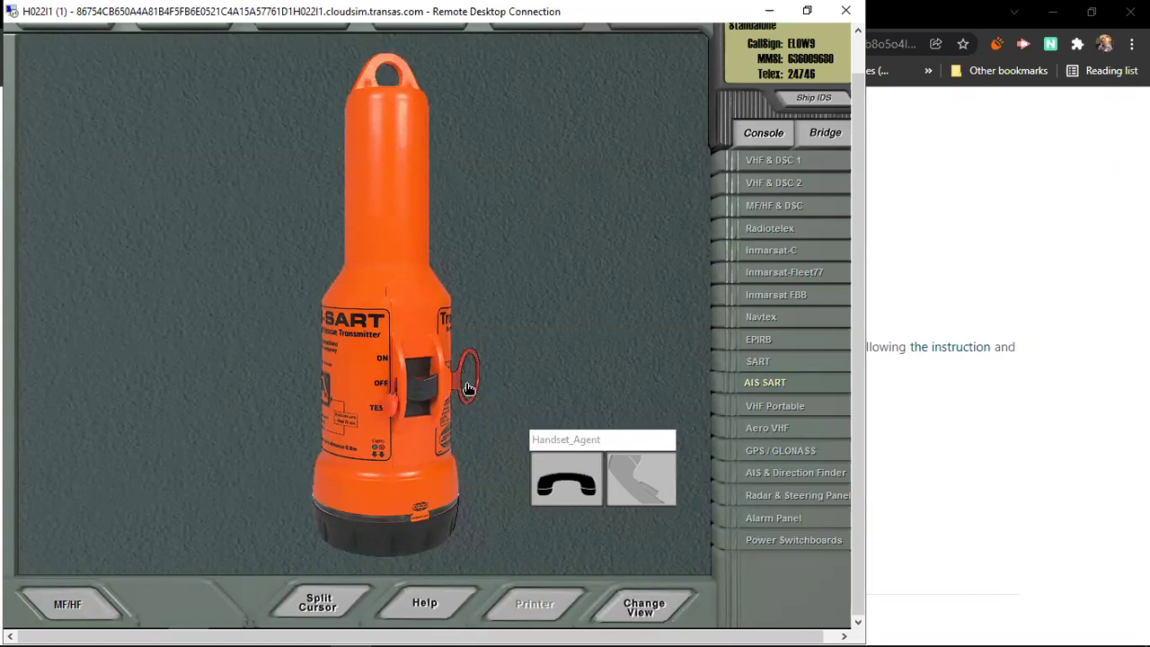
# Step: Show the SAILOR SP3520 portable VHF and power it on to channel 16
pyautogui.click(774, 408)
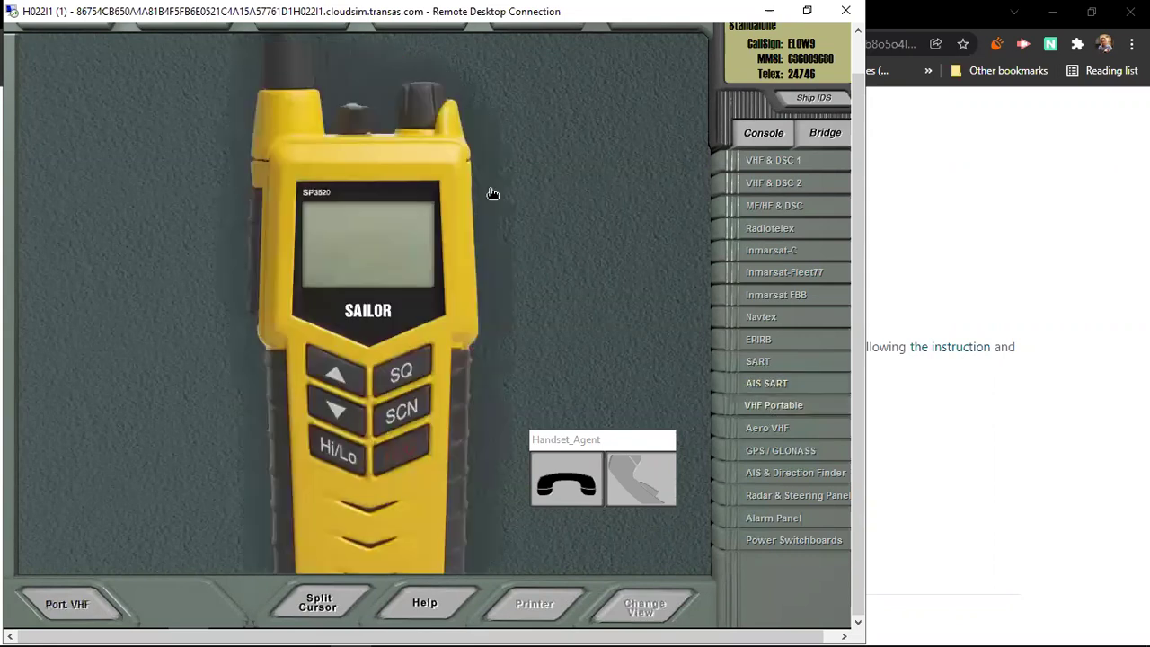
pyautogui.click(432, 110)
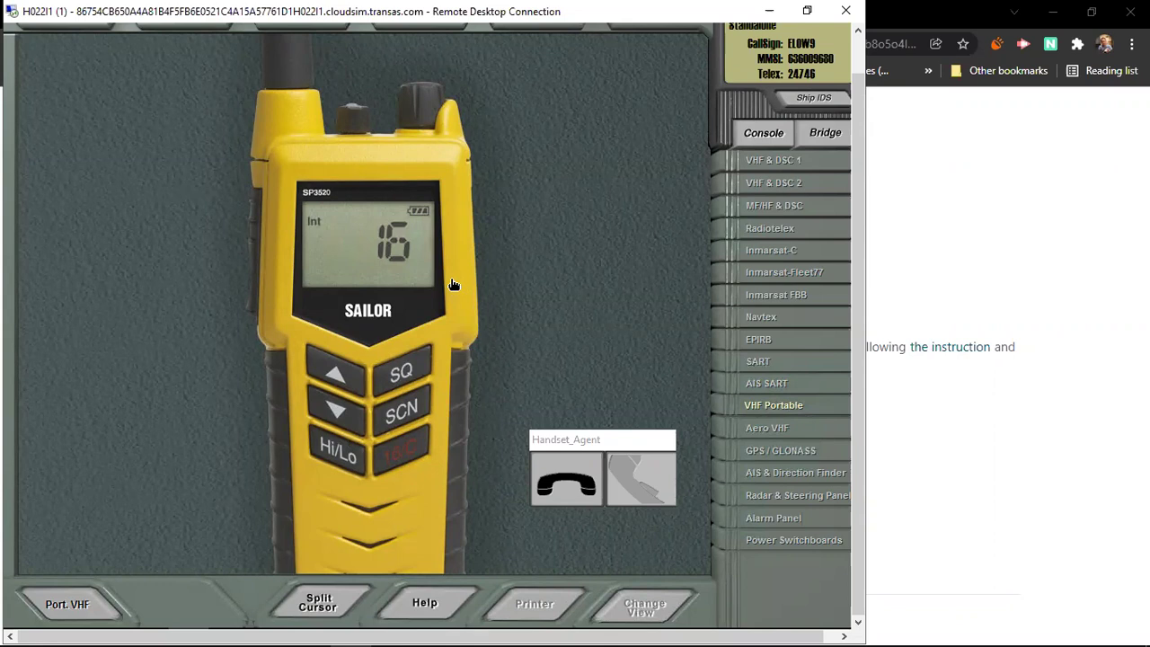
# Step: Display the Tron AIR aero VHF and toggle its power on and off twice, leaving it off
pyautogui.click(779, 436)
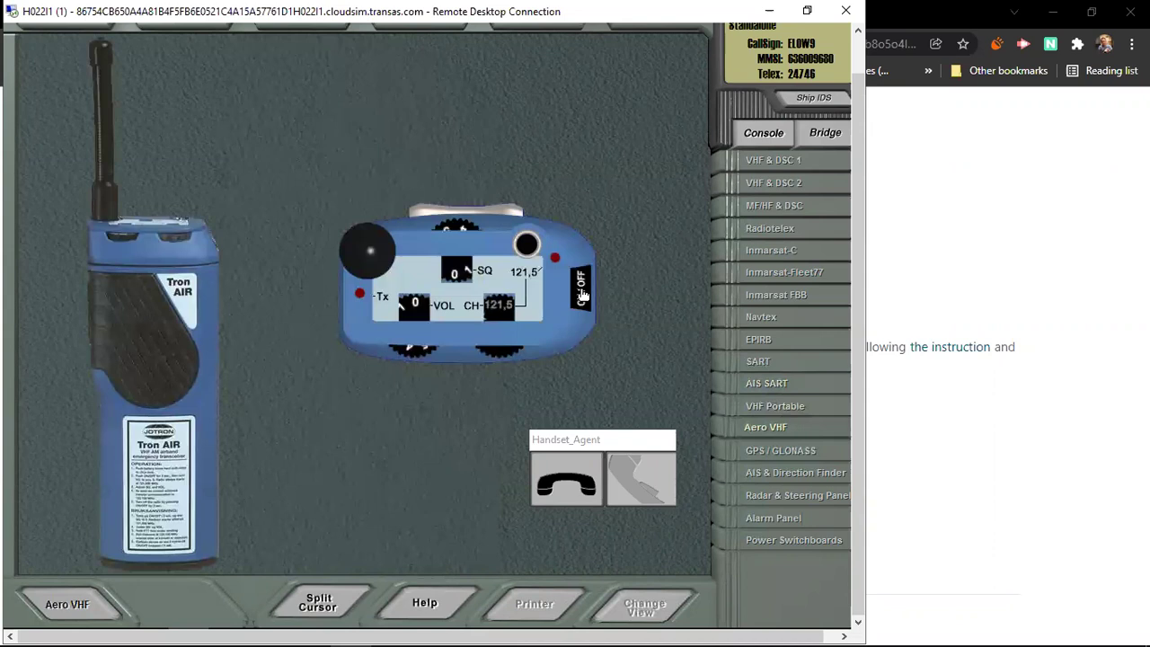
pyautogui.click(582, 294)
pyautogui.click(582, 298)
pyautogui.click(582, 297)
pyautogui.click(583, 298)
# Step: Show the Furuno GP-90 GPS navigator and cycle its POWER button to restart it
pyautogui.click(782, 459)
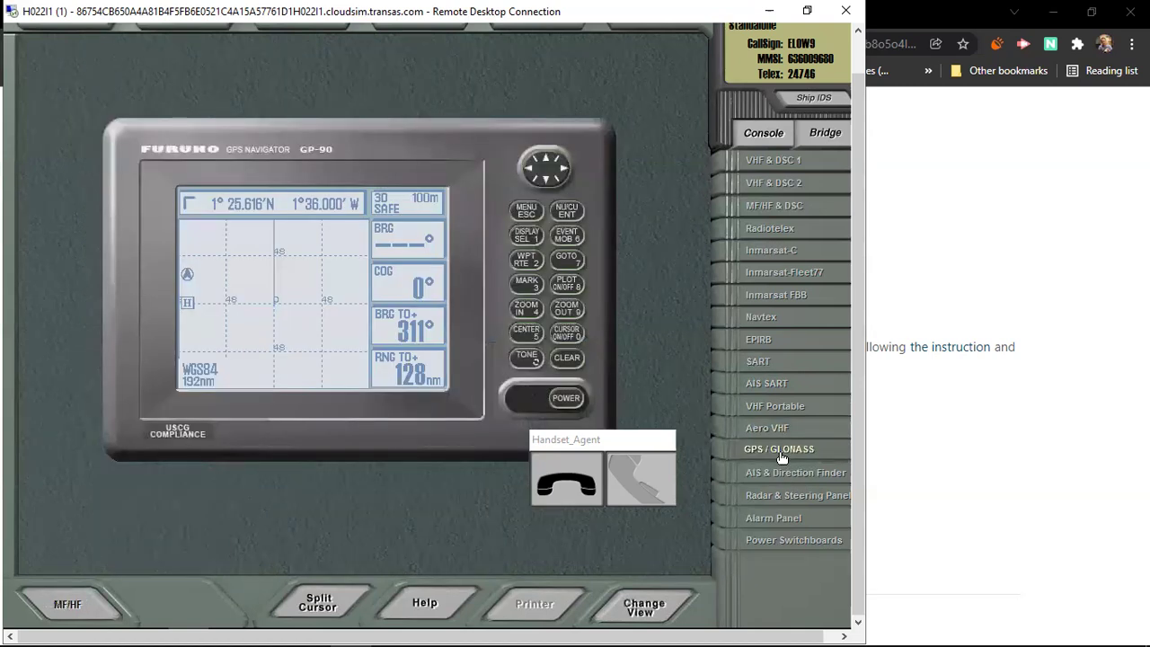
pyautogui.click(567, 401)
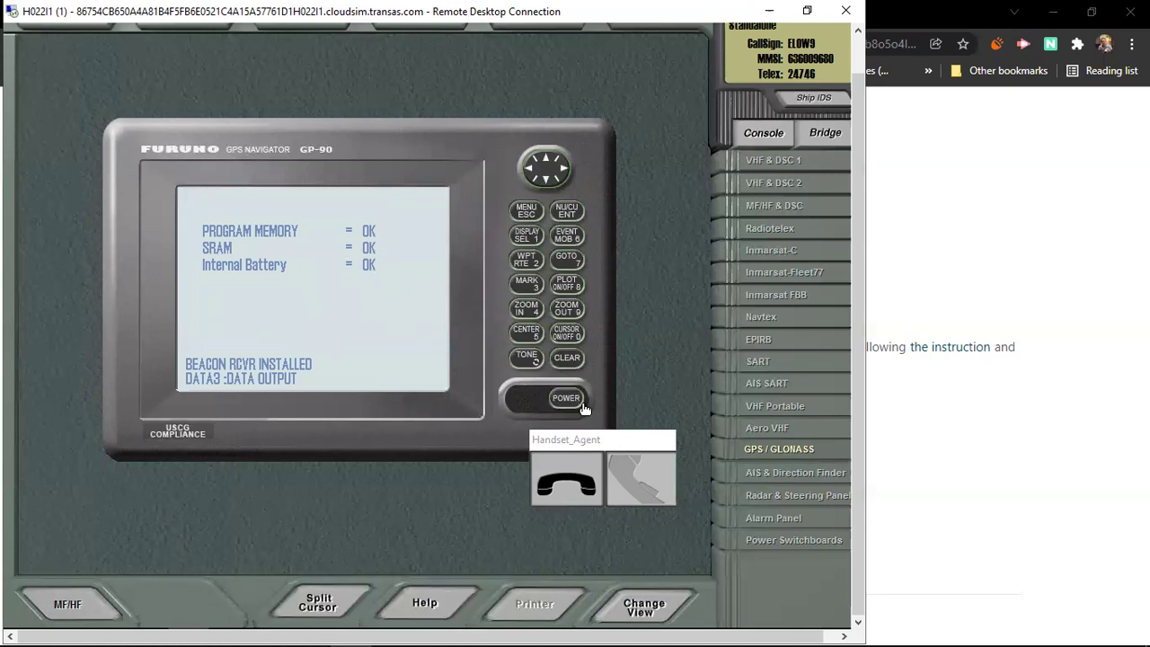
# Step: Show the SAILOR 6004 AIS panel, move the Handset_Agent panel aside, and power it up
pyautogui.click(785, 479)
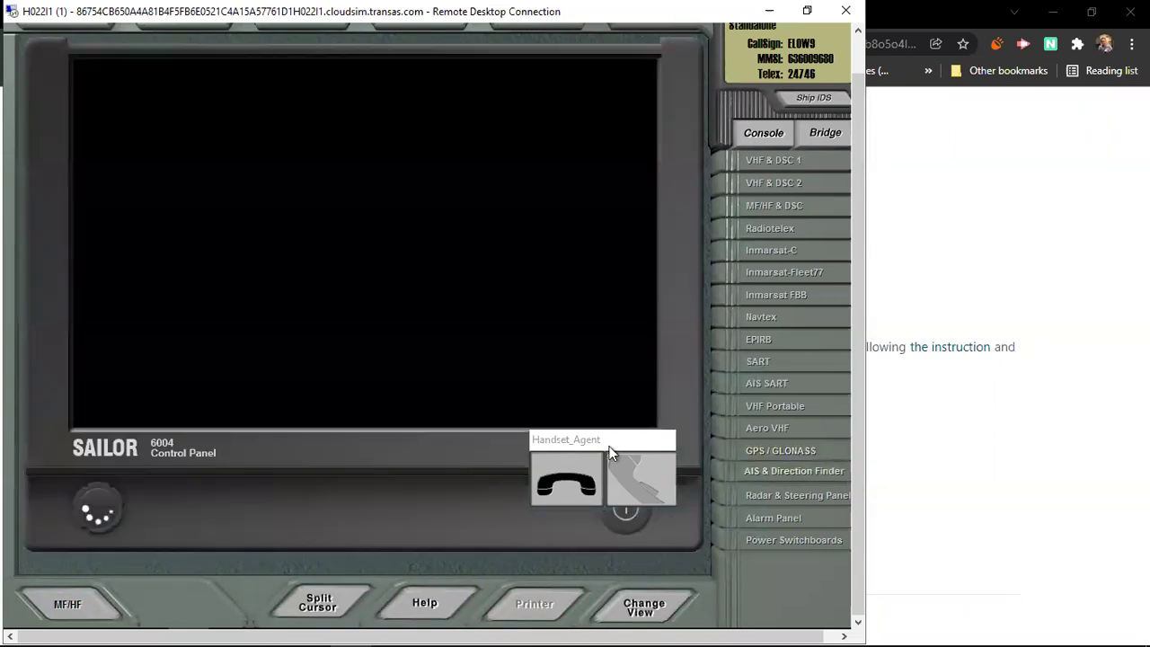
pyautogui.moveTo(606, 443); pyautogui.dragTo(332, 486)
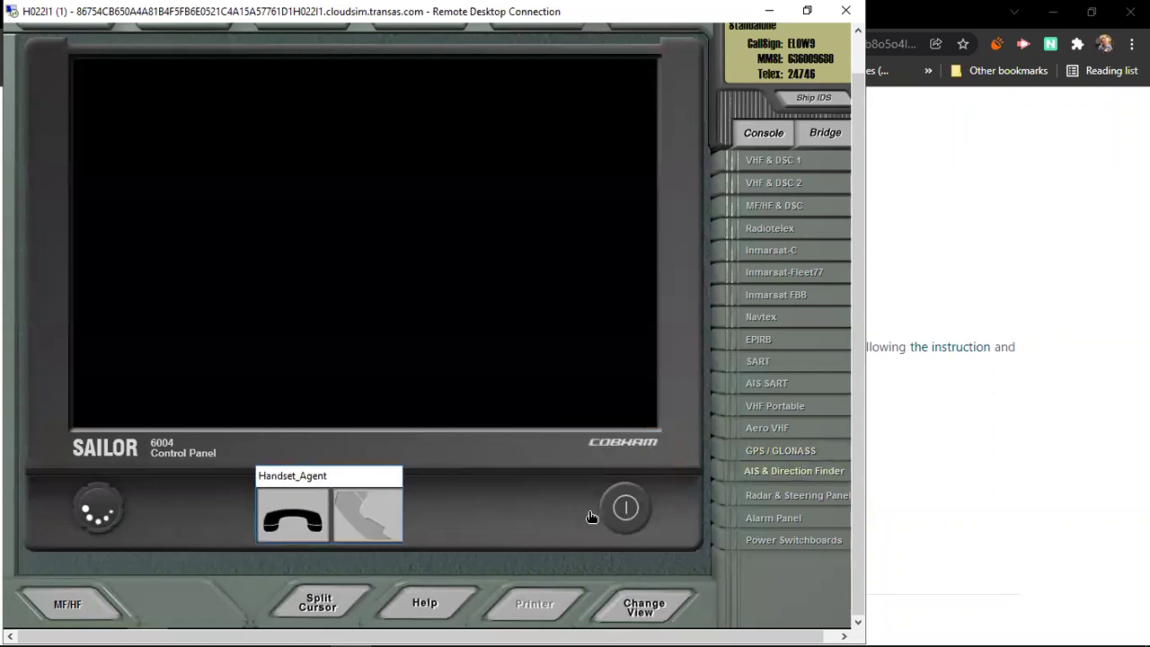
pyautogui.click(627, 510)
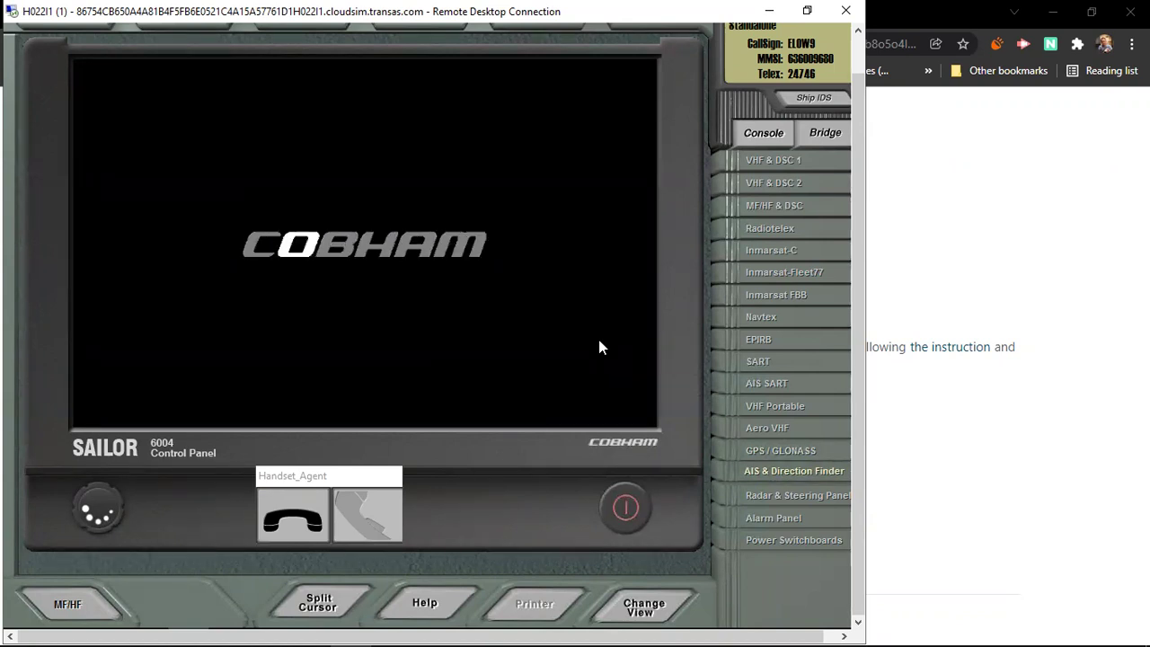
pyautogui.moveTo(941, 629)
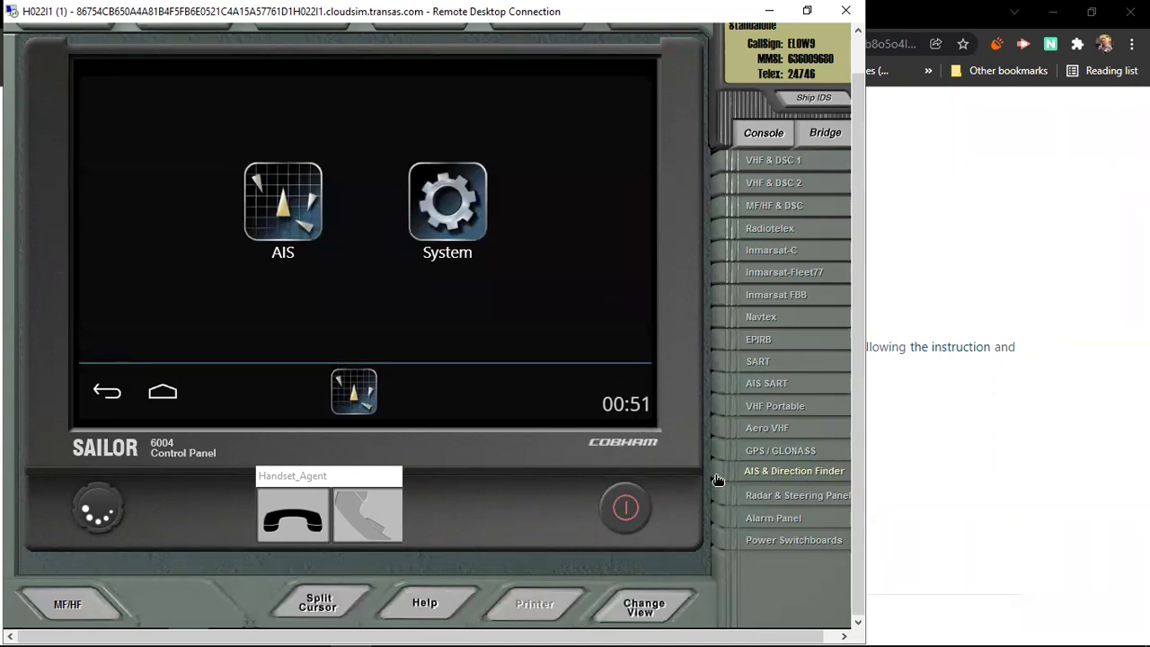
# Step: Display the radar and start it transmitting, bringing up the 000.0° heading line
pyautogui.click(770, 496)
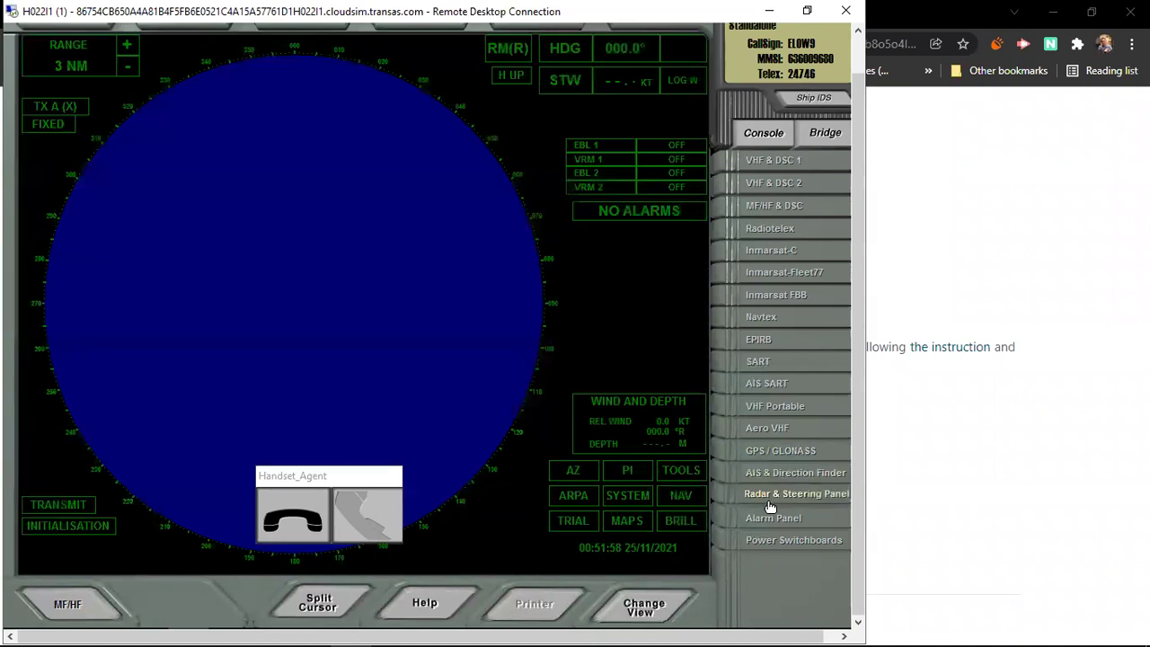
pyautogui.click(70, 504)
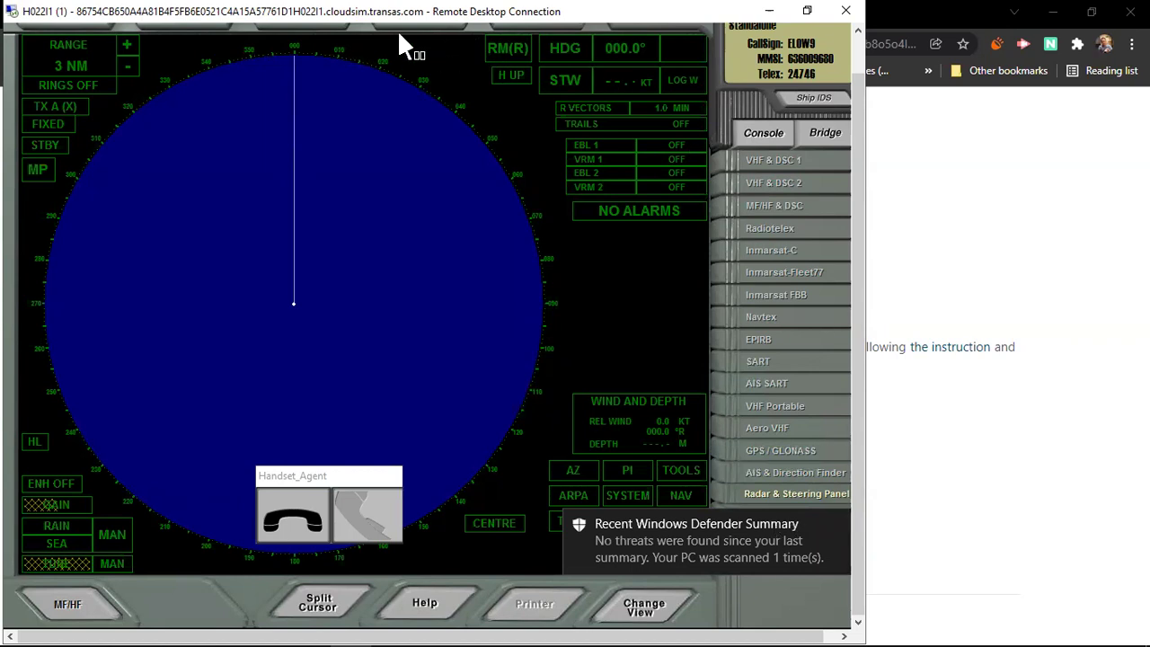
# Step: Restore the Remote Desktop window and stretch it to the full screen height
pyautogui.press('super+Down')
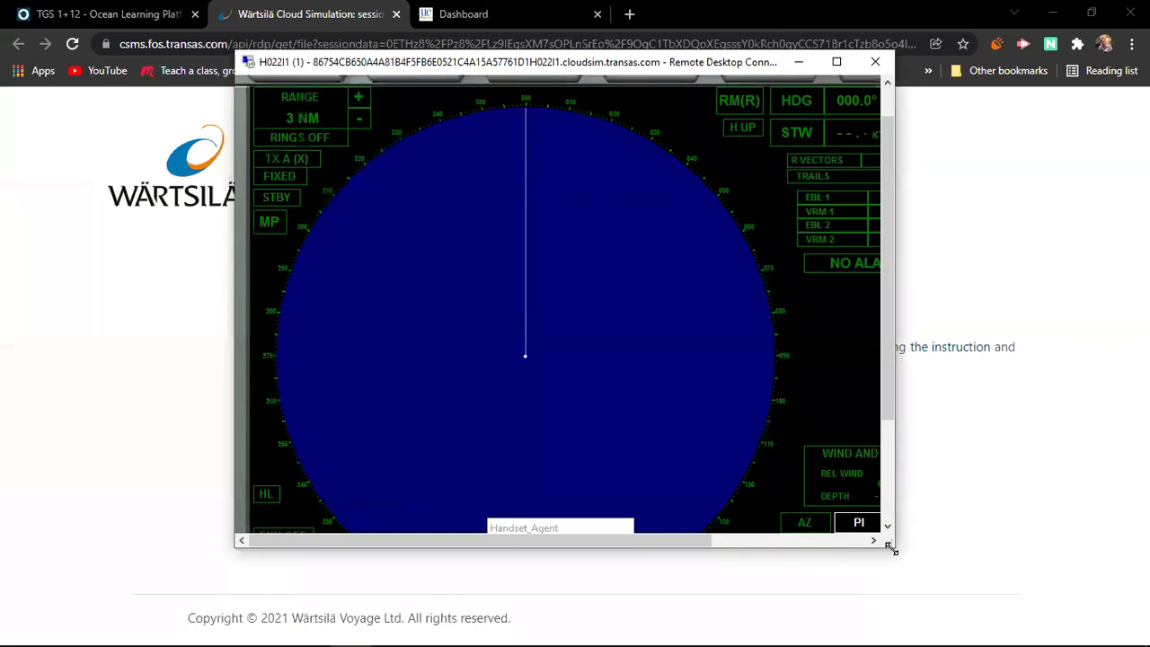
pyautogui.moveTo(892, 548); pyautogui.dragTo(1000, 643)
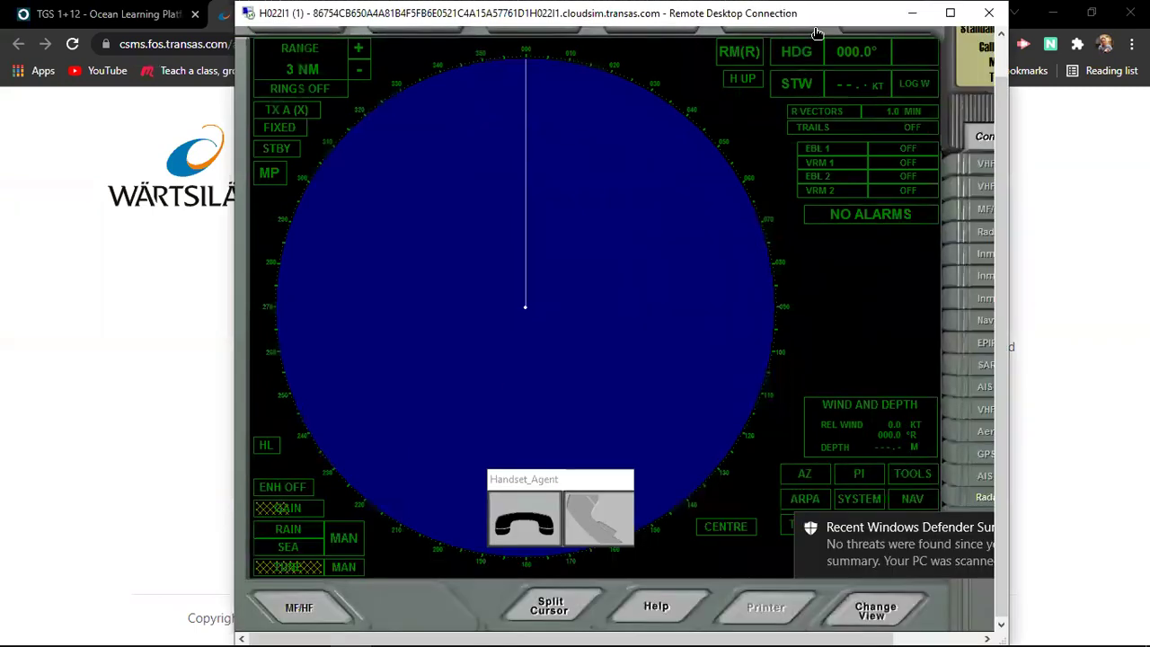
pyautogui.press('super+Down')
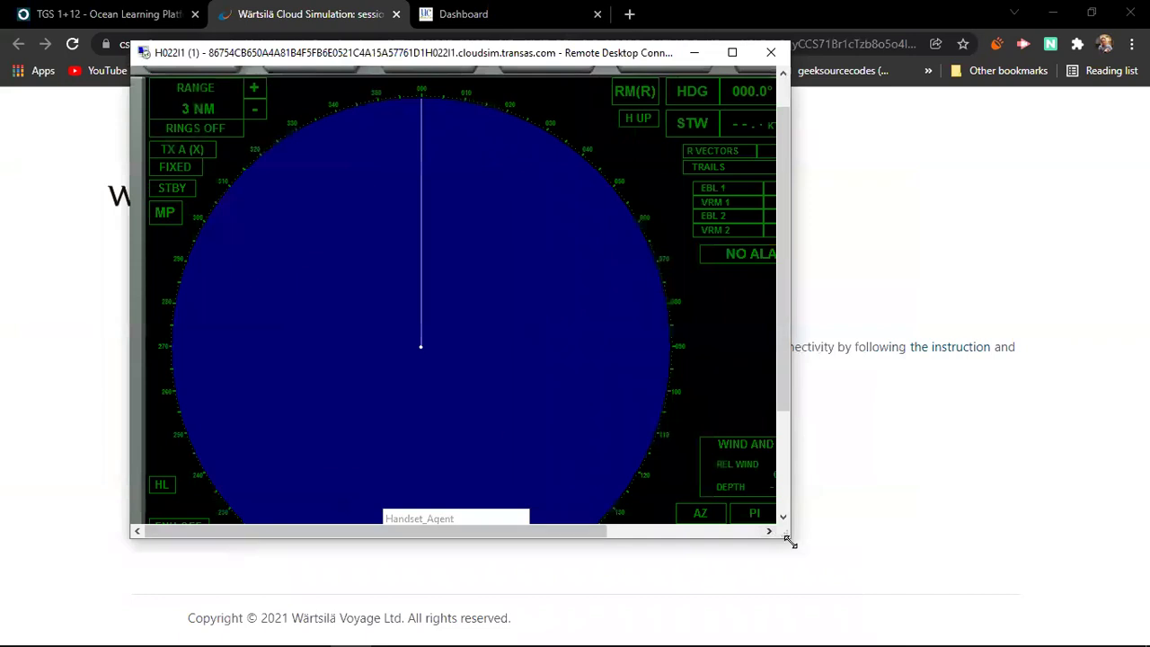
pyautogui.moveTo(791, 542); pyautogui.dragTo(1042, 542)
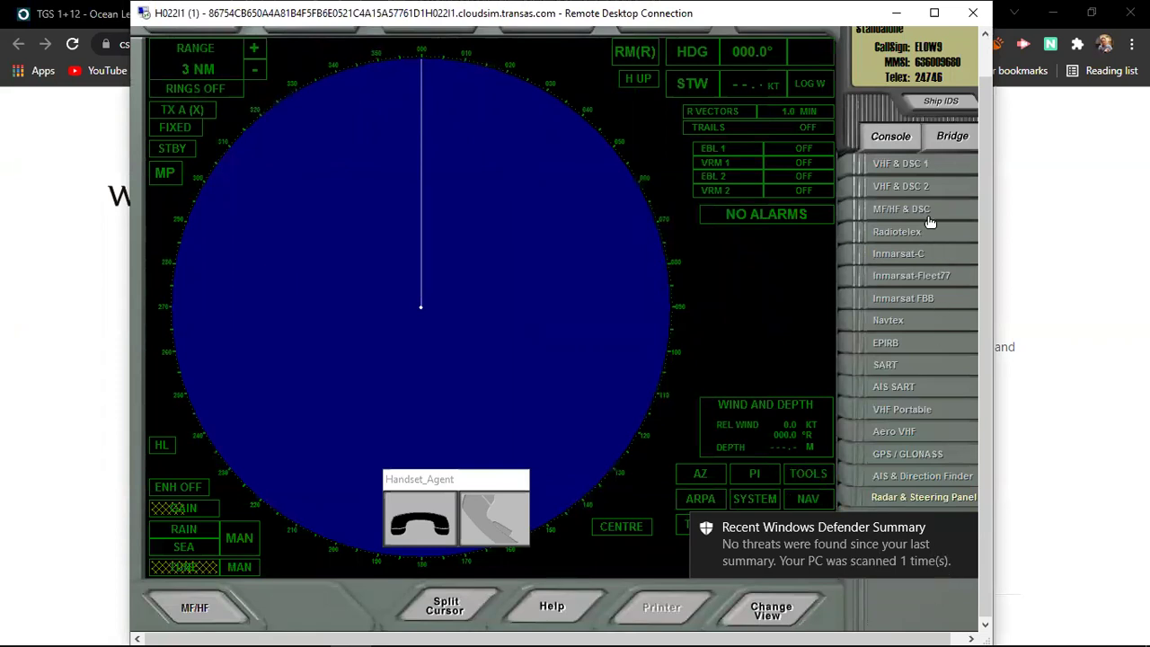
# Step: Show the VHF DSC 2 printer from the bridge view and dismiss the Windows Defender notice
pyautogui.click(953, 142)
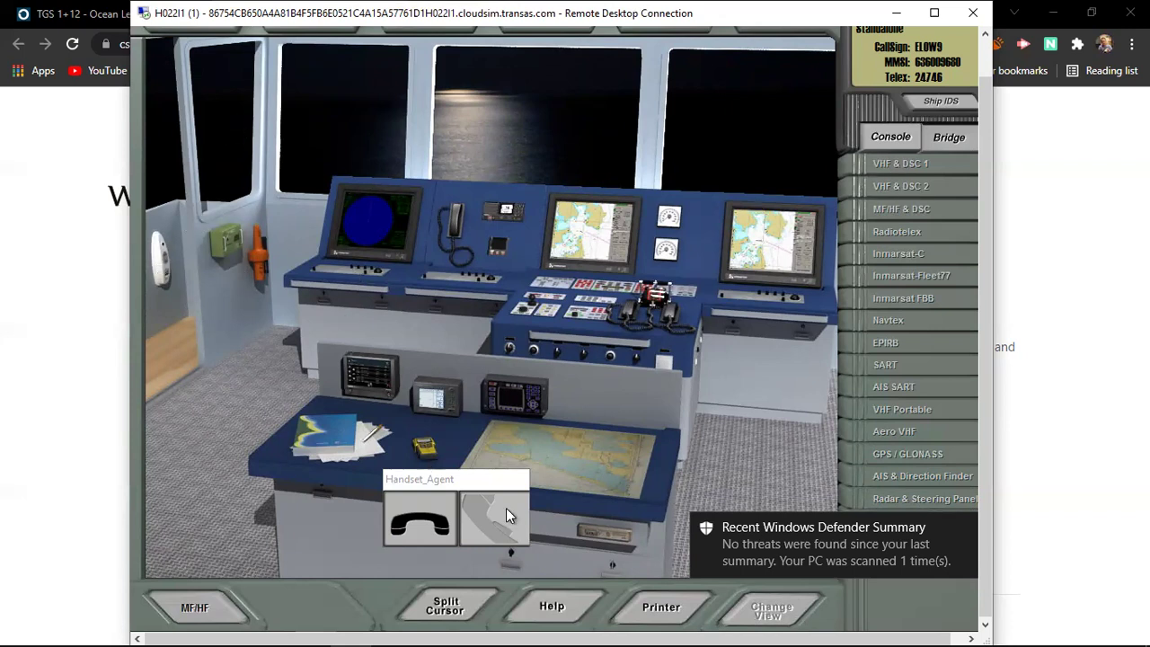
pyautogui.click(665, 611)
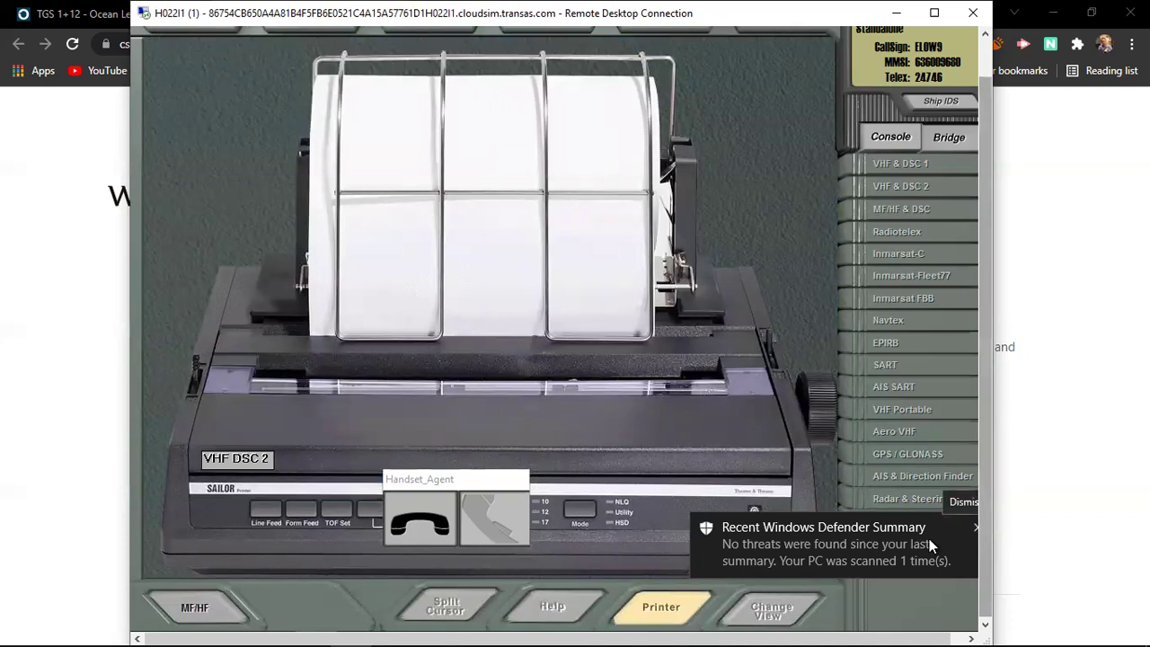
pyautogui.click(975, 532)
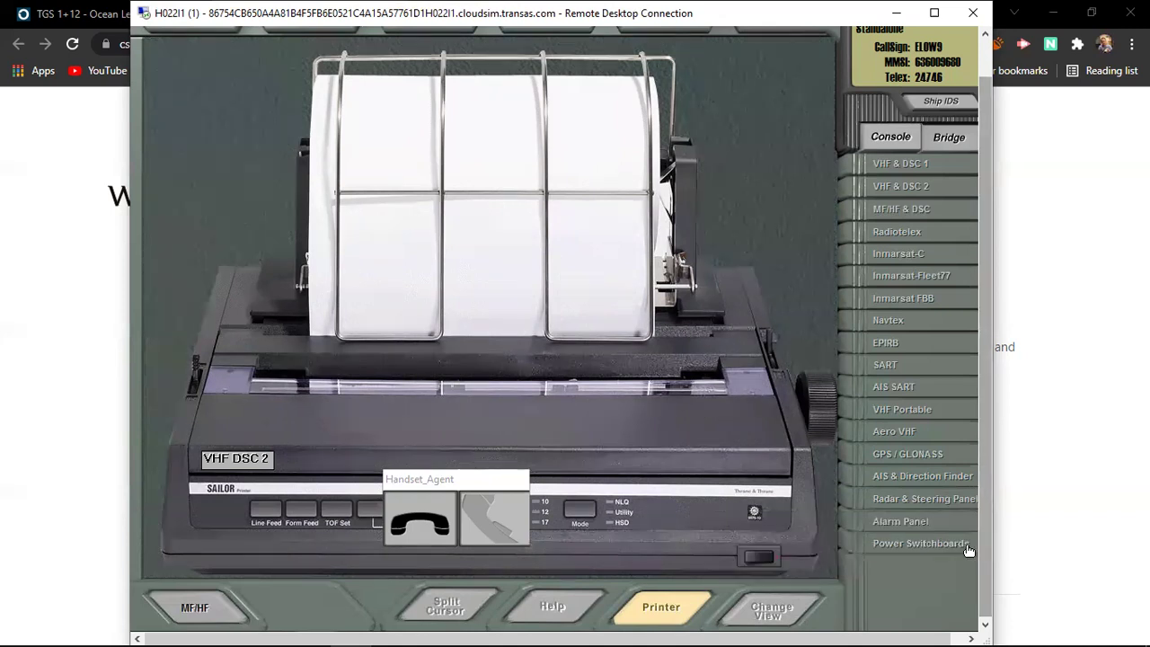
# Step: View the alarm panel, power switchboard, AIS-SART and SART, ending on the Inmarsat FBB terminal
pyautogui.click(903, 521)
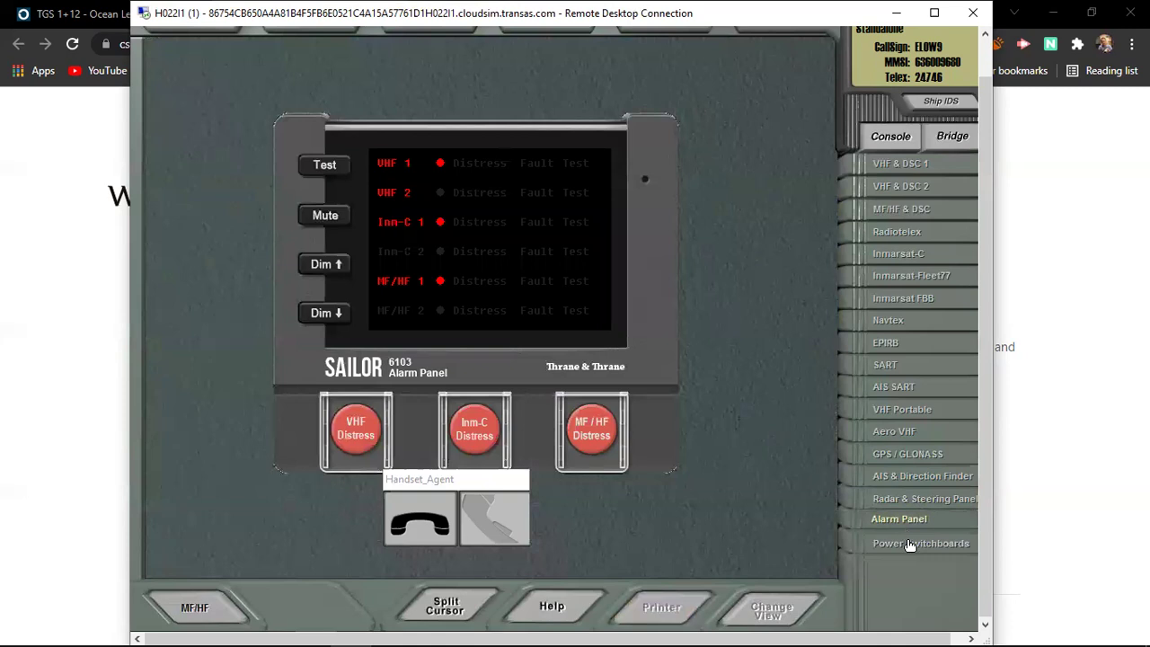
pyautogui.click(908, 550)
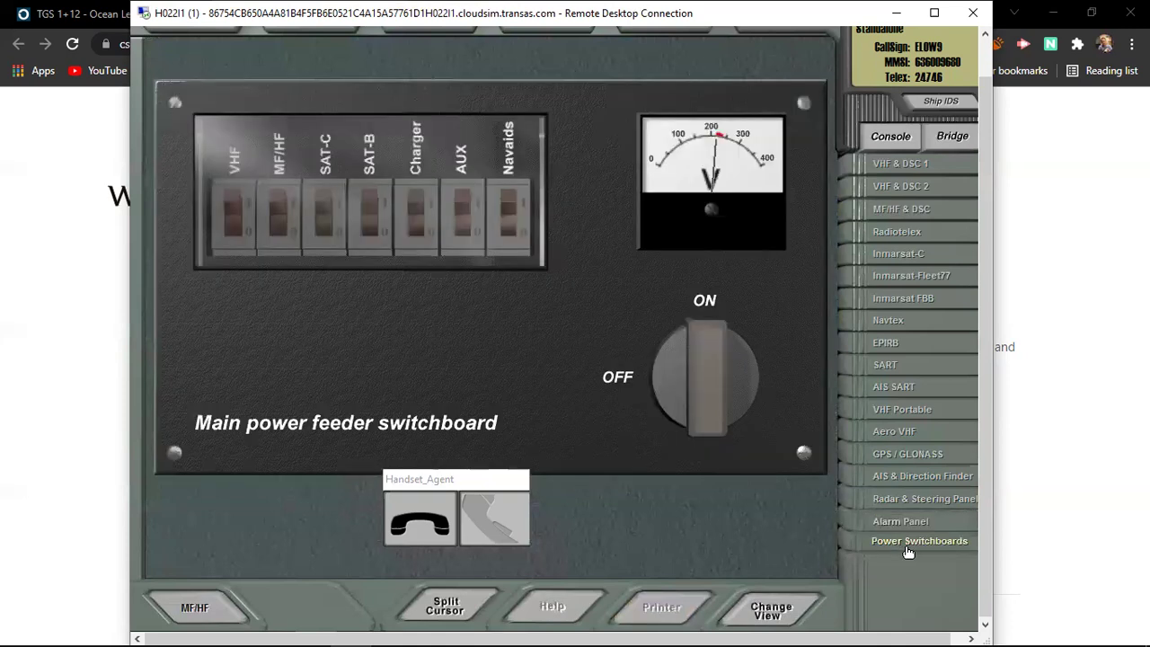
pyautogui.click(914, 529)
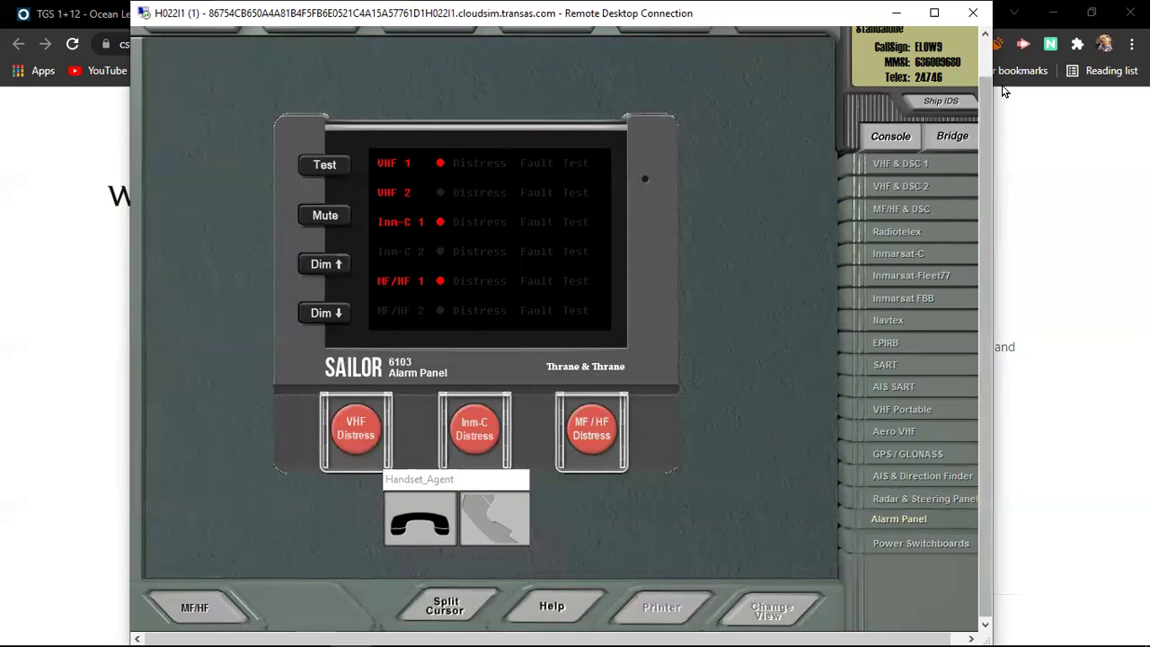
pyautogui.click(985, 56)
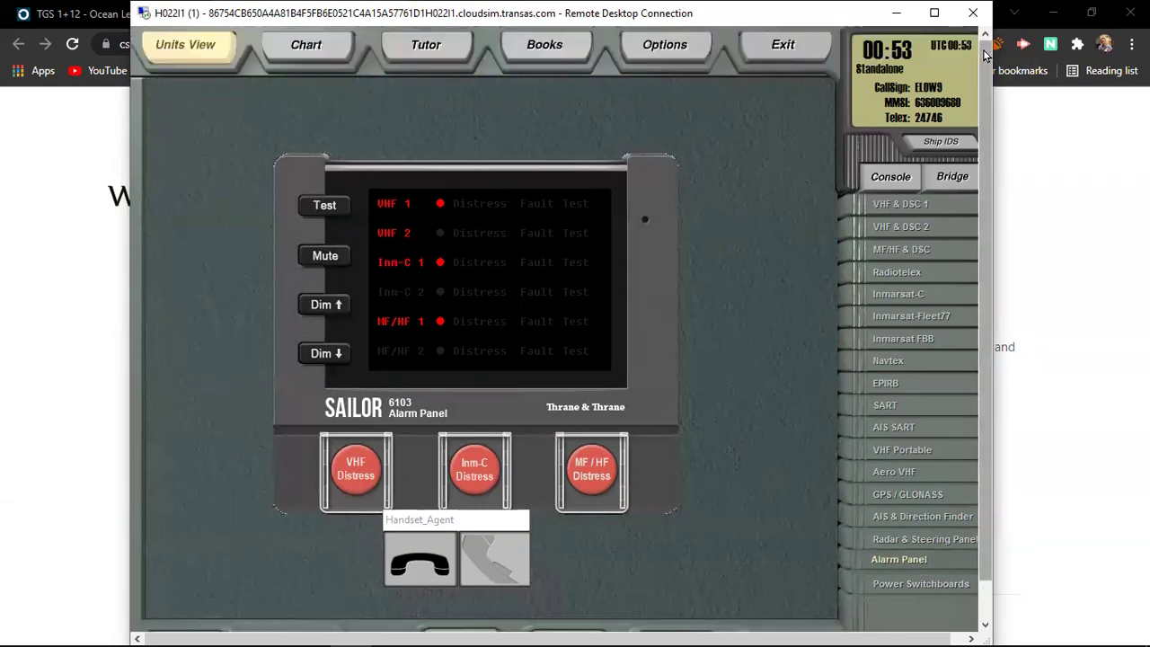
pyautogui.click(895, 429)
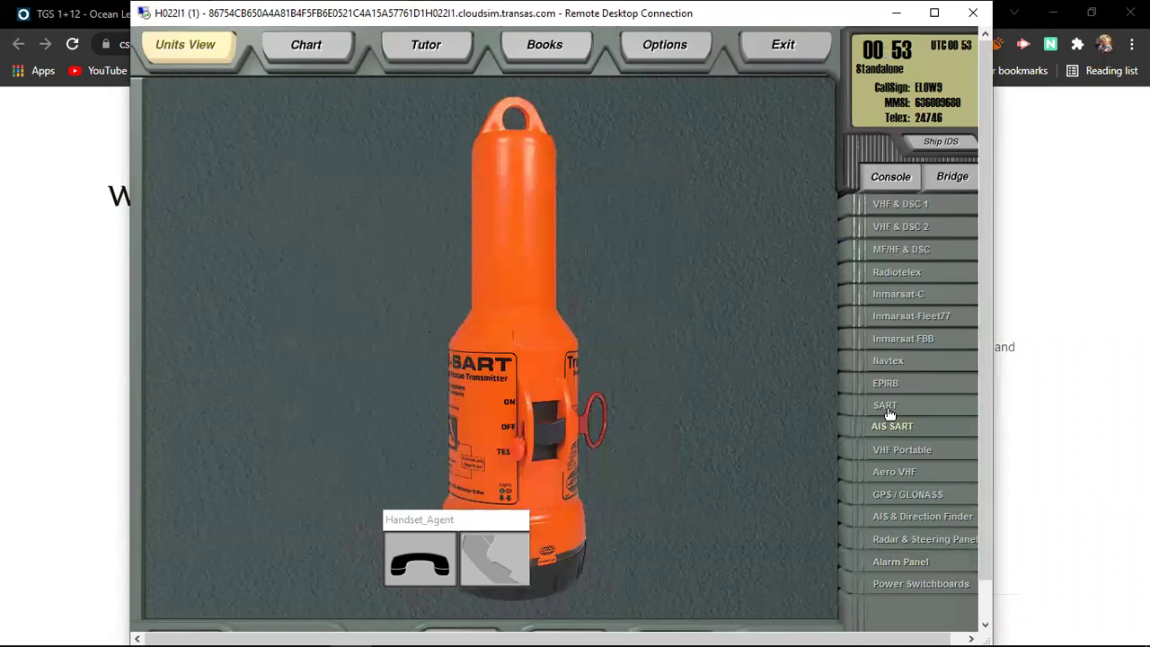
pyautogui.click(887, 406)
pyautogui.click(908, 347)
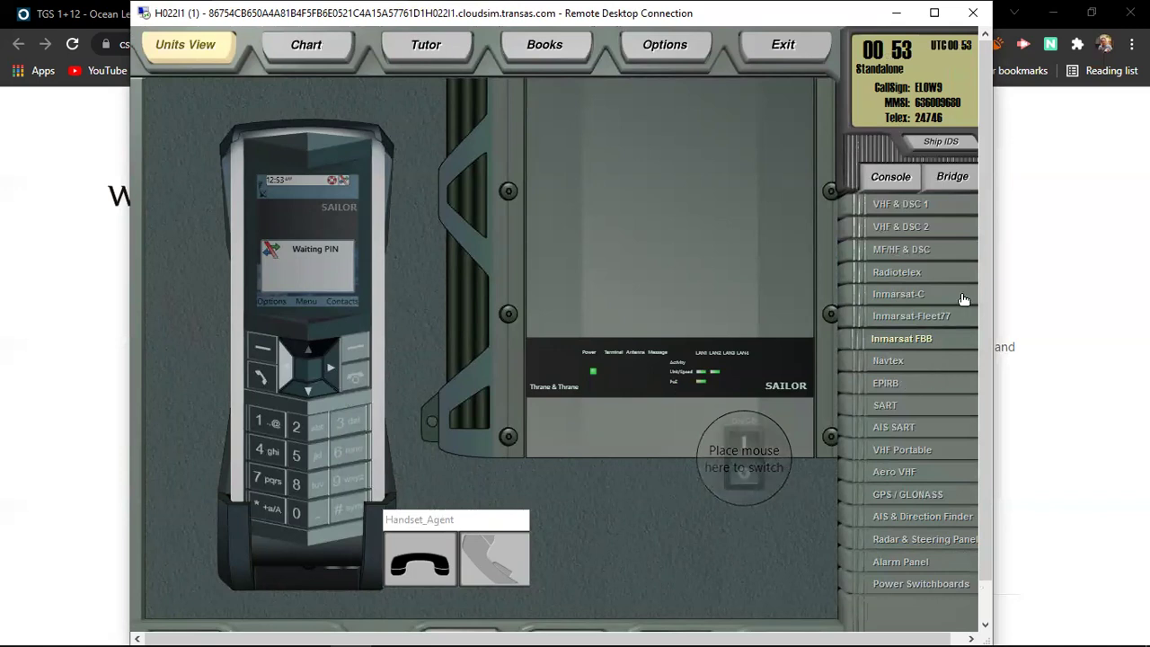
# Step: Open the world chart and display 8 MHz wave propagation from a picked chart point
pyautogui.click(306, 47)
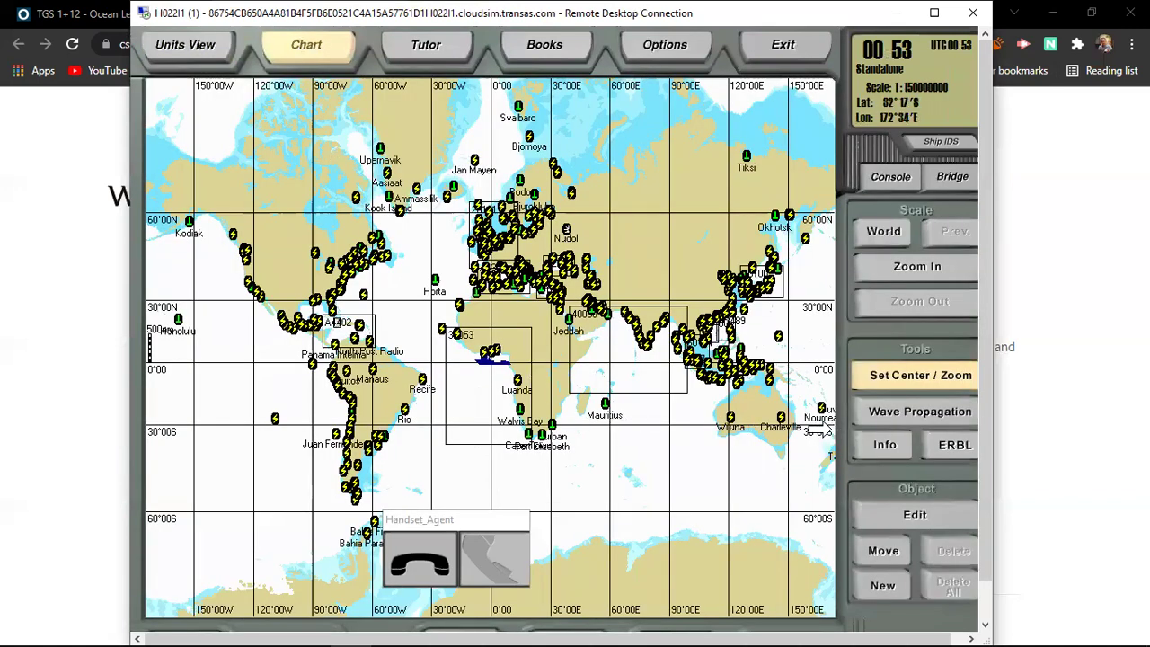
pyautogui.click(897, 415)
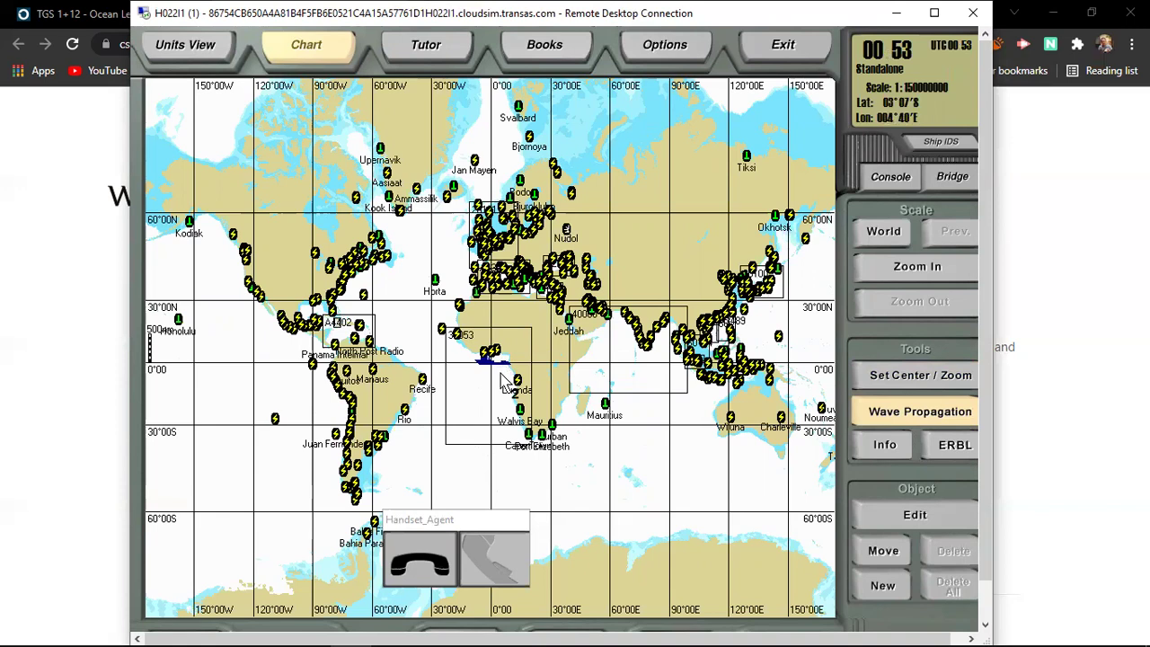
pyautogui.click(498, 384)
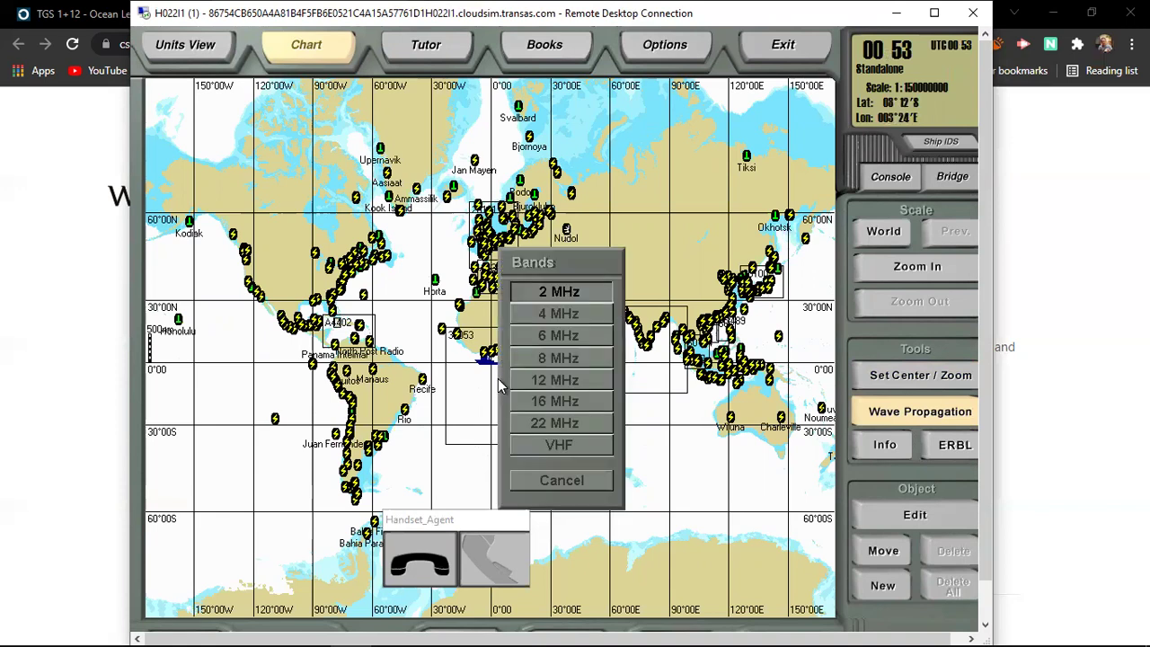
pyautogui.click(575, 359)
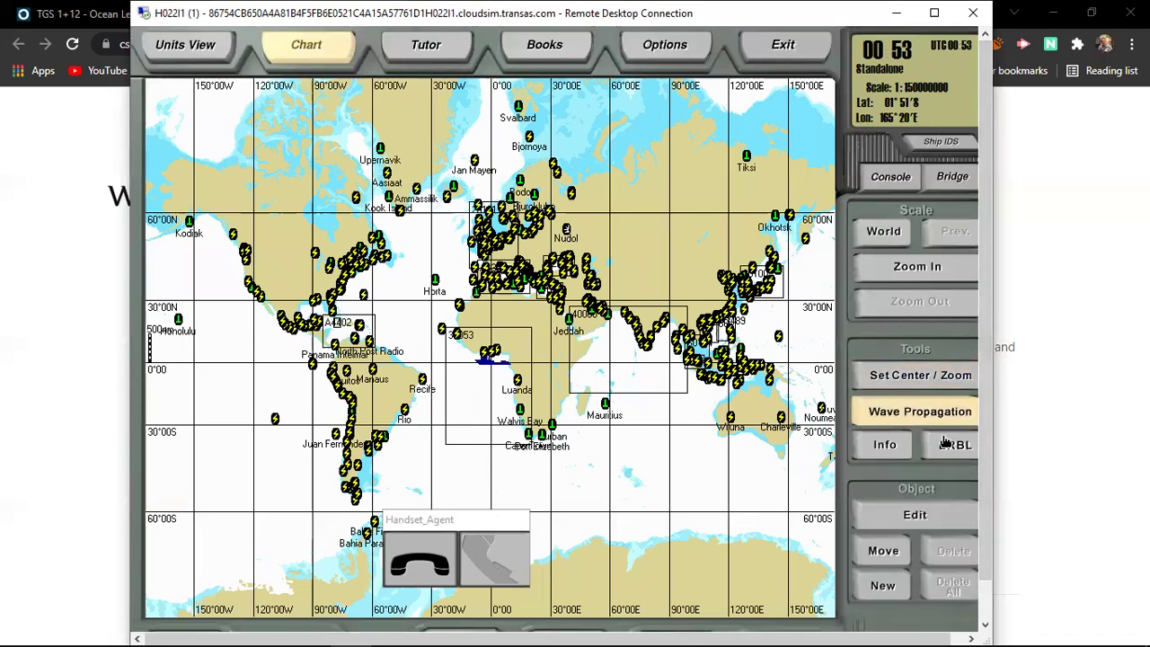
# Step: Zoom four times onto West Africa and display 16 MHz wave propagation from a chart point
pyautogui.click(935, 280)
pyautogui.click(935, 280)
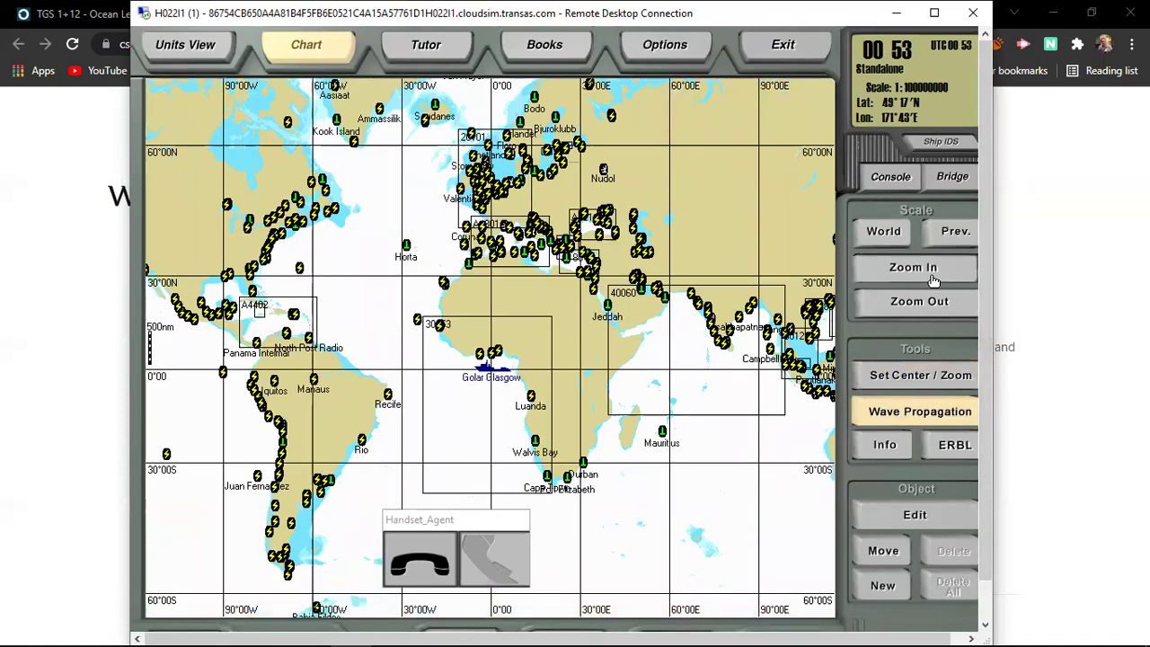
pyautogui.click(935, 281)
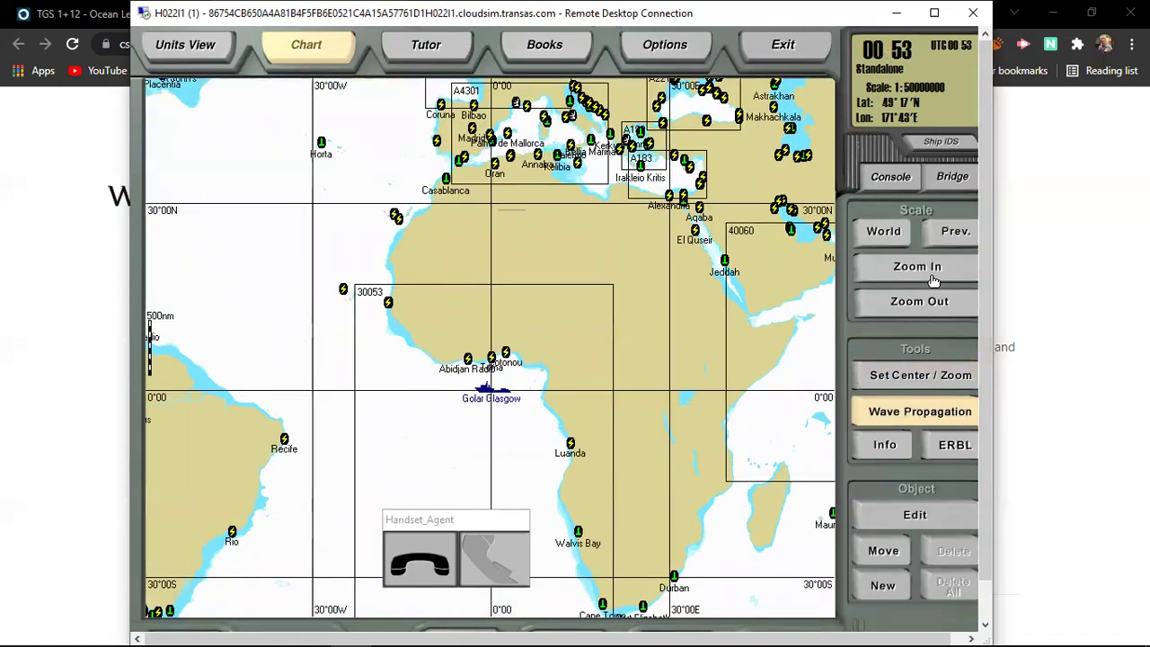
pyautogui.click(935, 280)
pyautogui.click(504, 409)
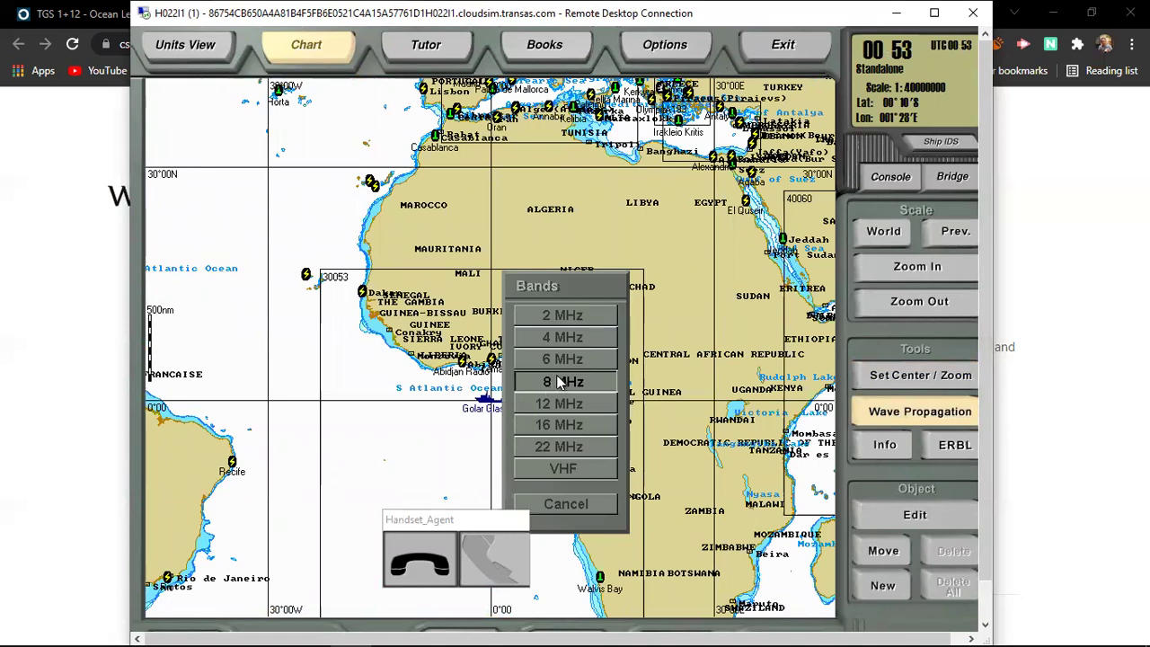
pyautogui.click(566, 433)
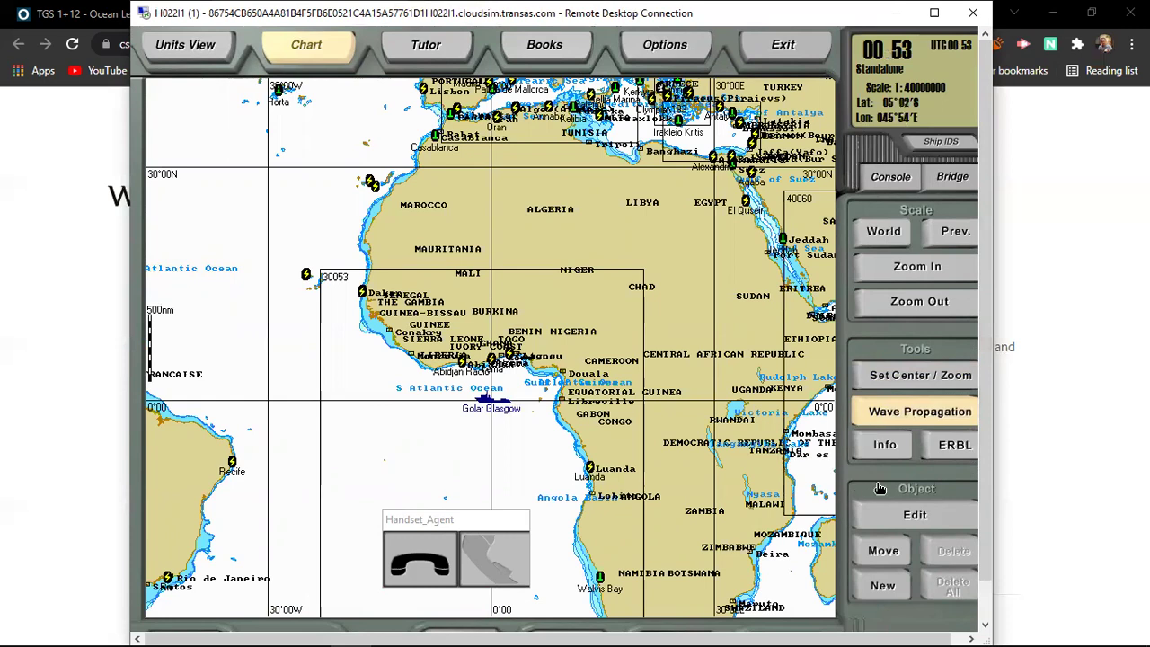
pyautogui.click(908, 415)
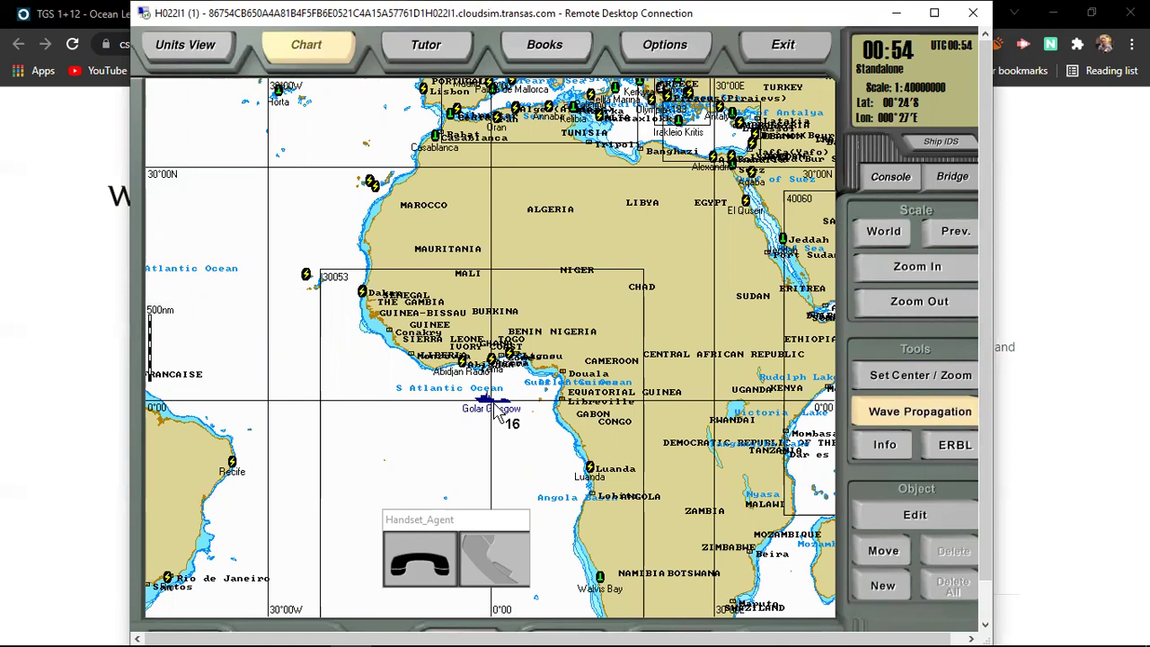
# Step: Go from the chart back to the radio console room through Tutor, Chart and Console
pyautogui.click(430, 52)
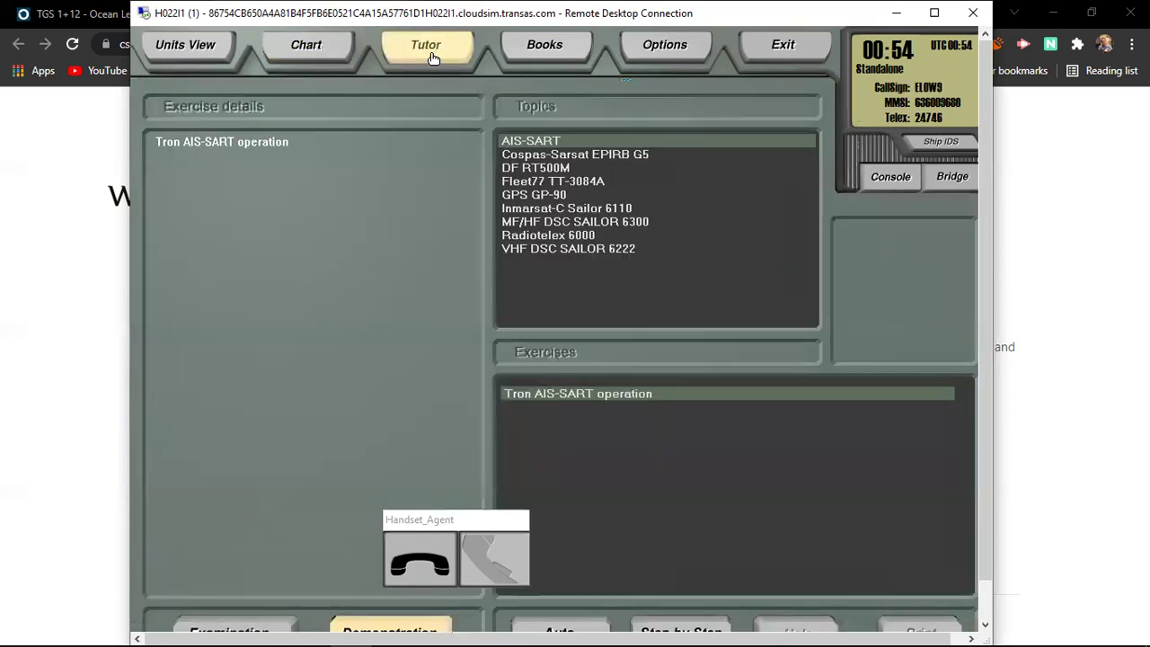
pyautogui.click(329, 52)
pyautogui.click(907, 180)
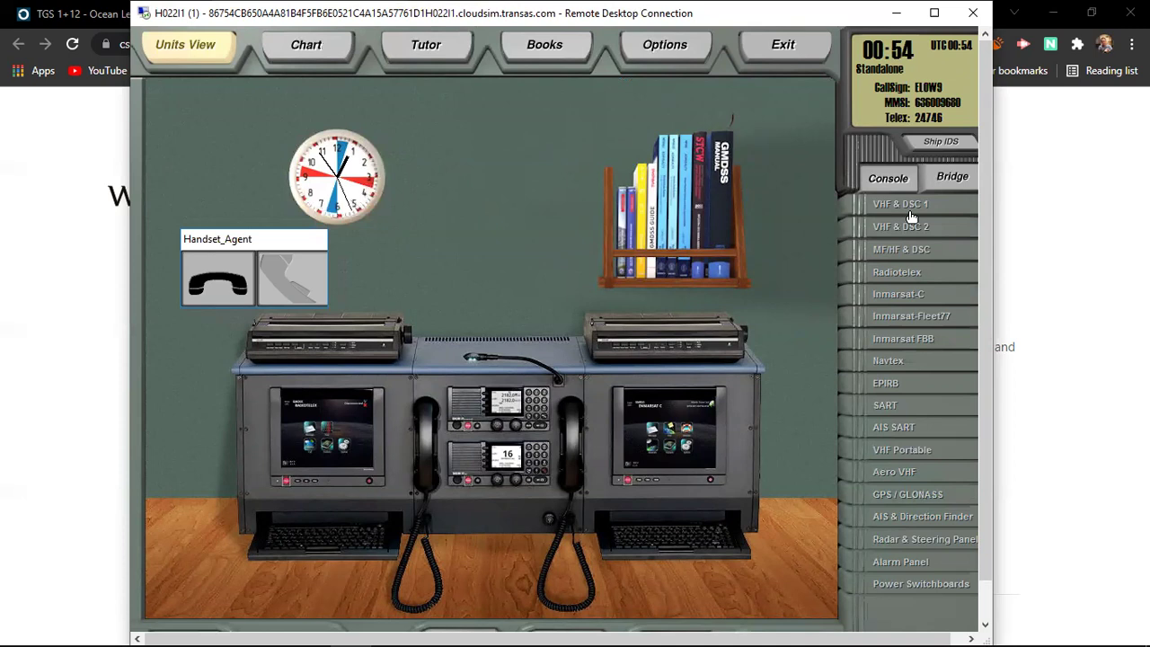
# Step: Show the SAILOR 6222 VHF DSC 1 radio and drag the Handset_Agent box clear of it
pyautogui.click(910, 215)
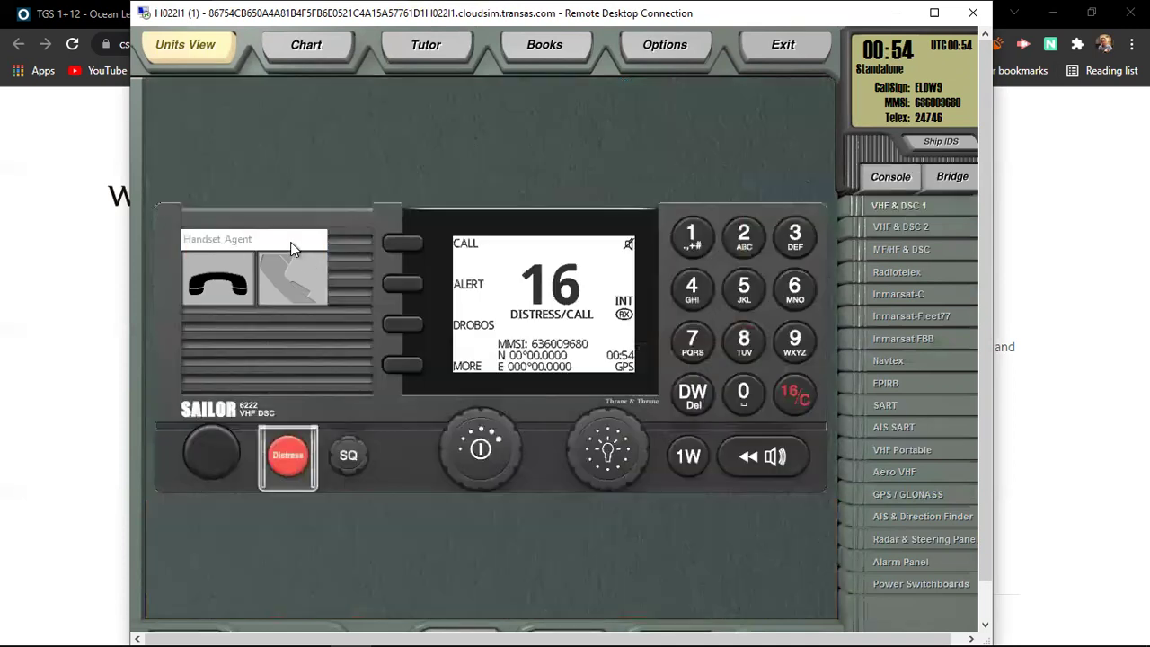
pyautogui.moveTo(302, 148); pyautogui.dragTo(304, 146)
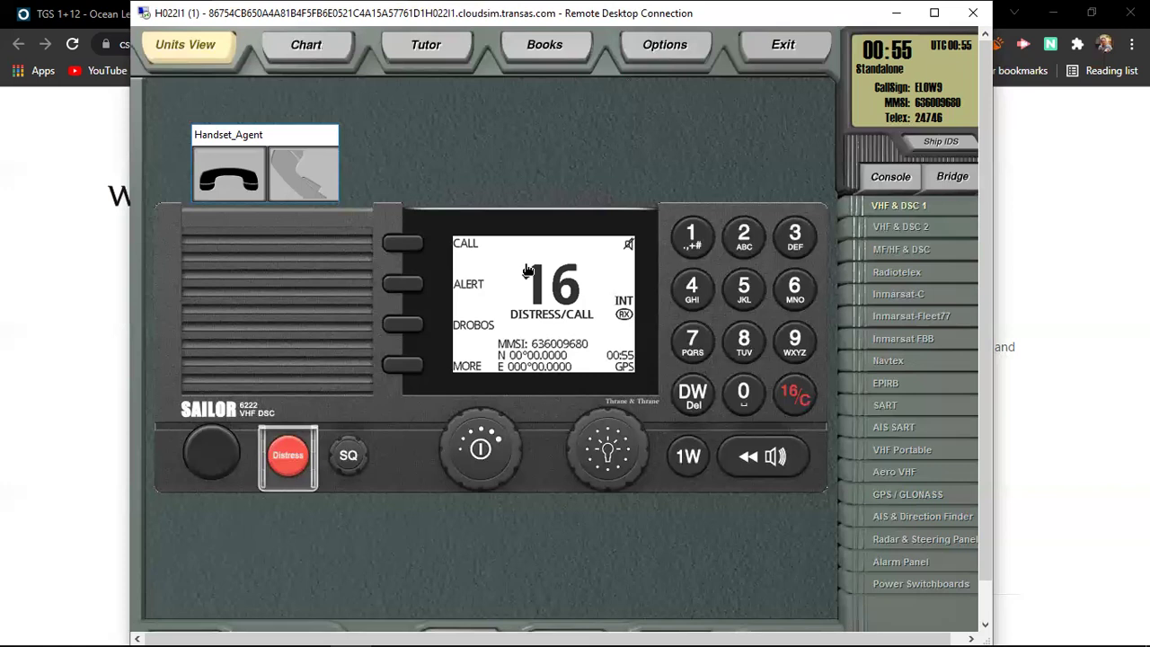
# Step: Switch from Inmarsat-Fleet77 to the Inmarsat FBB handset and terminal, showing its bottom bar
pyautogui.click(935, 318)
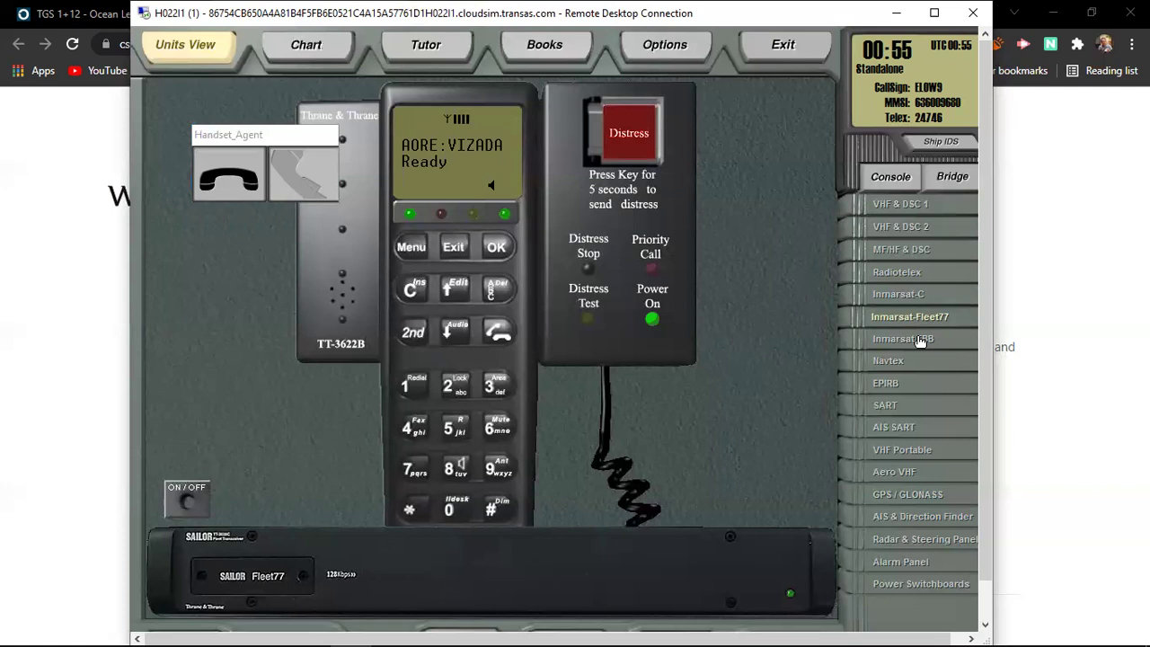
pyautogui.click(921, 340)
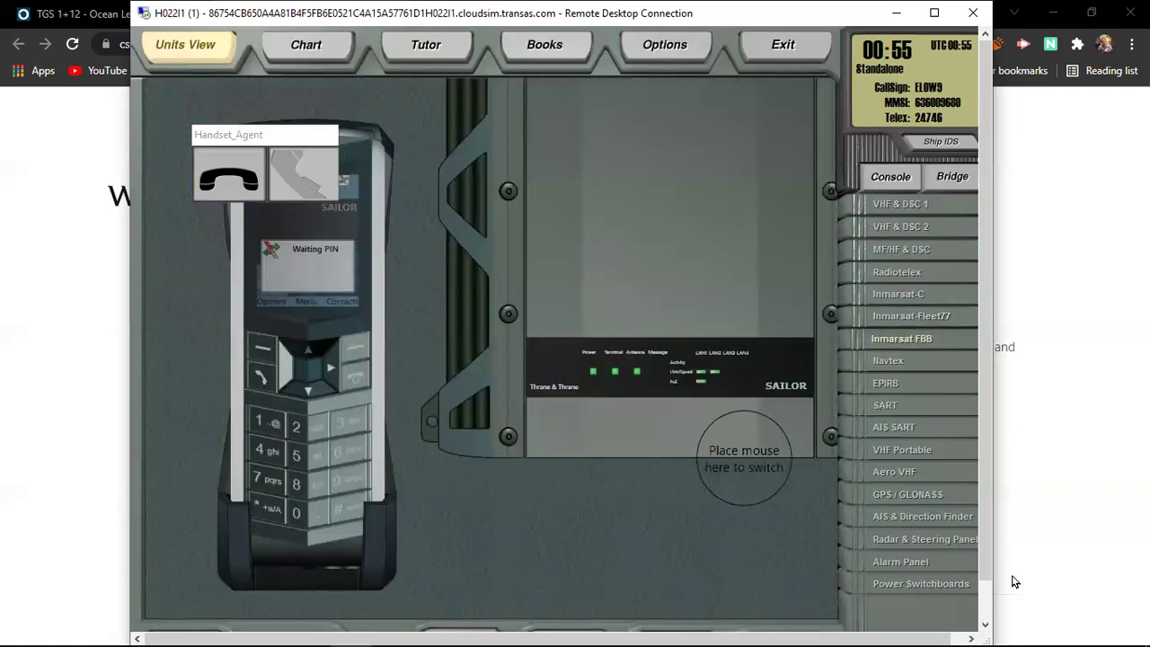
pyautogui.click(988, 610)
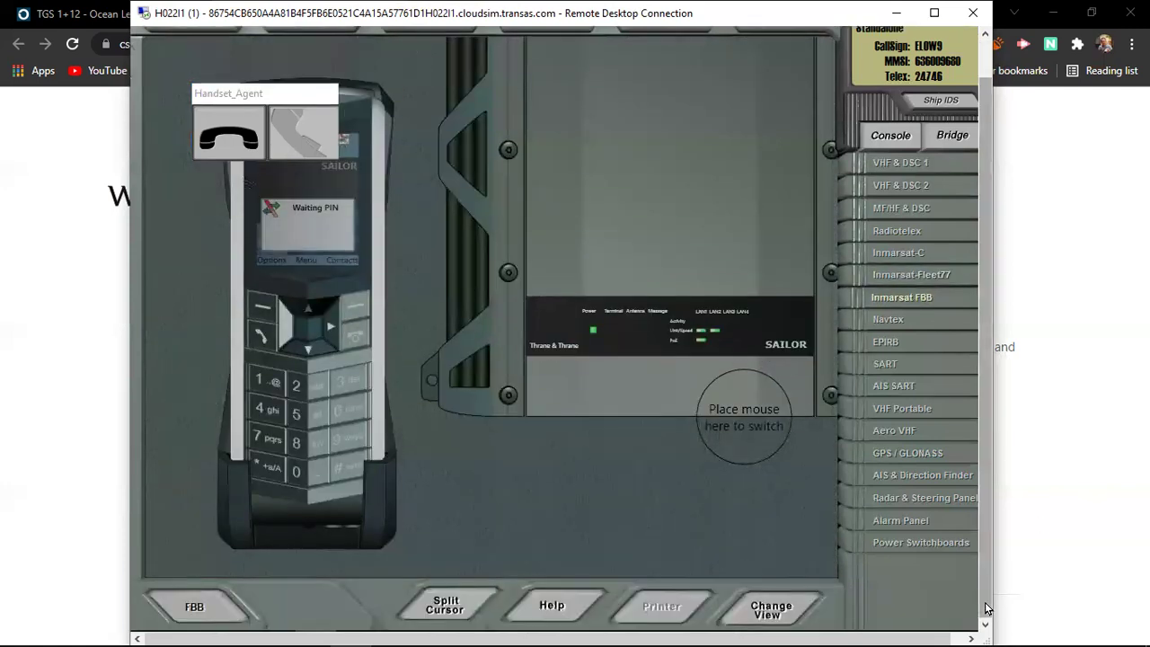
# Step: Unlock the FBB terminal web interface with its PIN to show the Scanning, EMEA dashboard
pyautogui.click(768, 609)
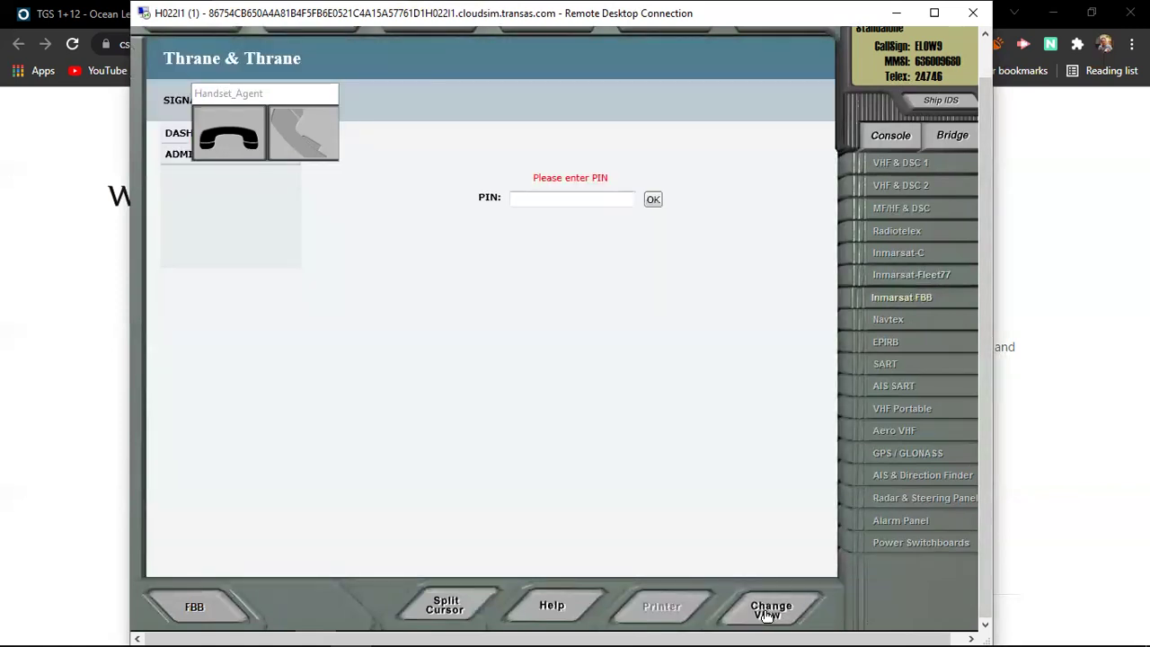
pyautogui.click(588, 204)
pyautogui.write('1234')
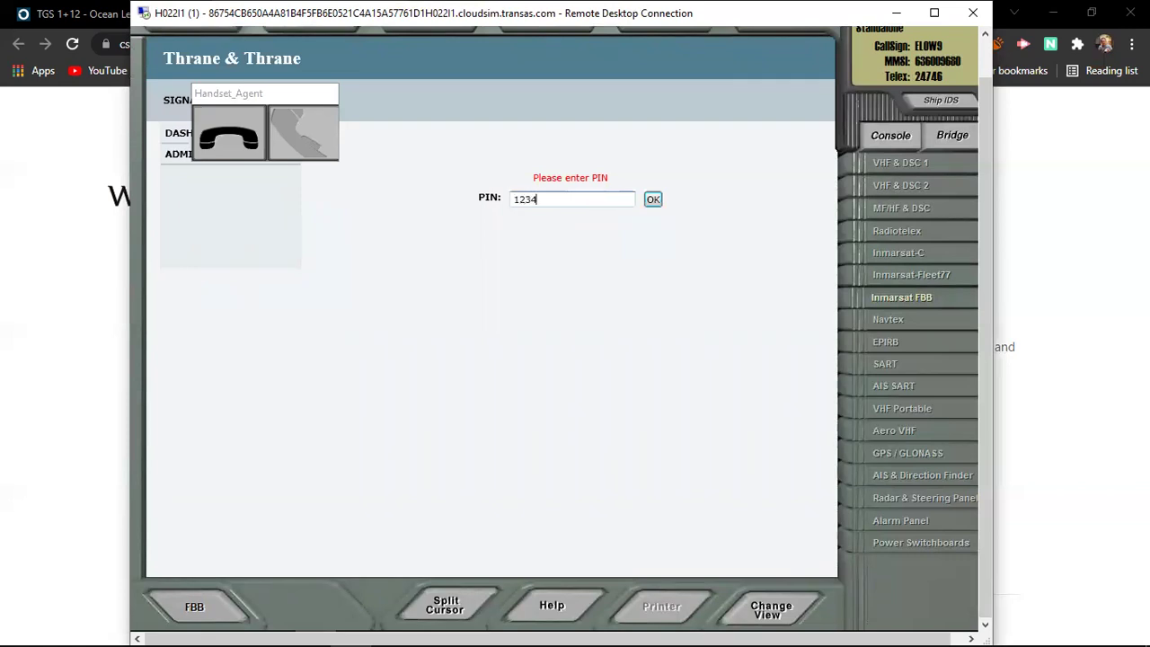
pyautogui.click(653, 199)
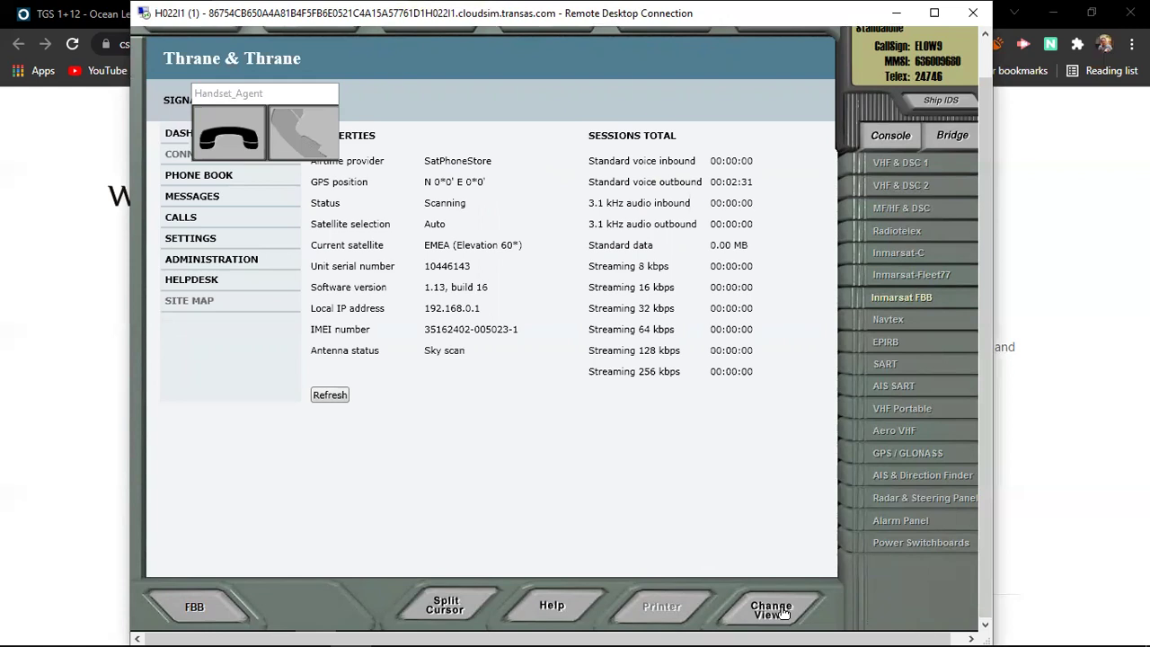
# Step: Show the SAILOR 3771 alarm panel, mute it and dim its display
pyautogui.click(783, 612)
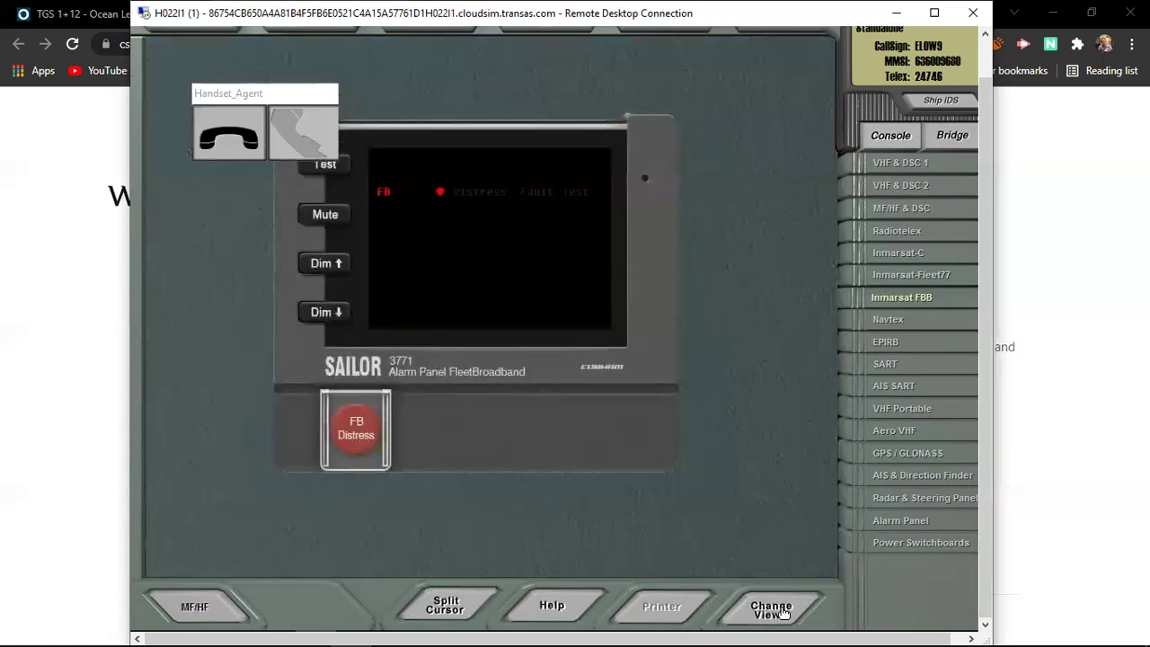
pyautogui.moveTo(1117, 629)
pyautogui.click(343, 226)
pyautogui.click(338, 316)
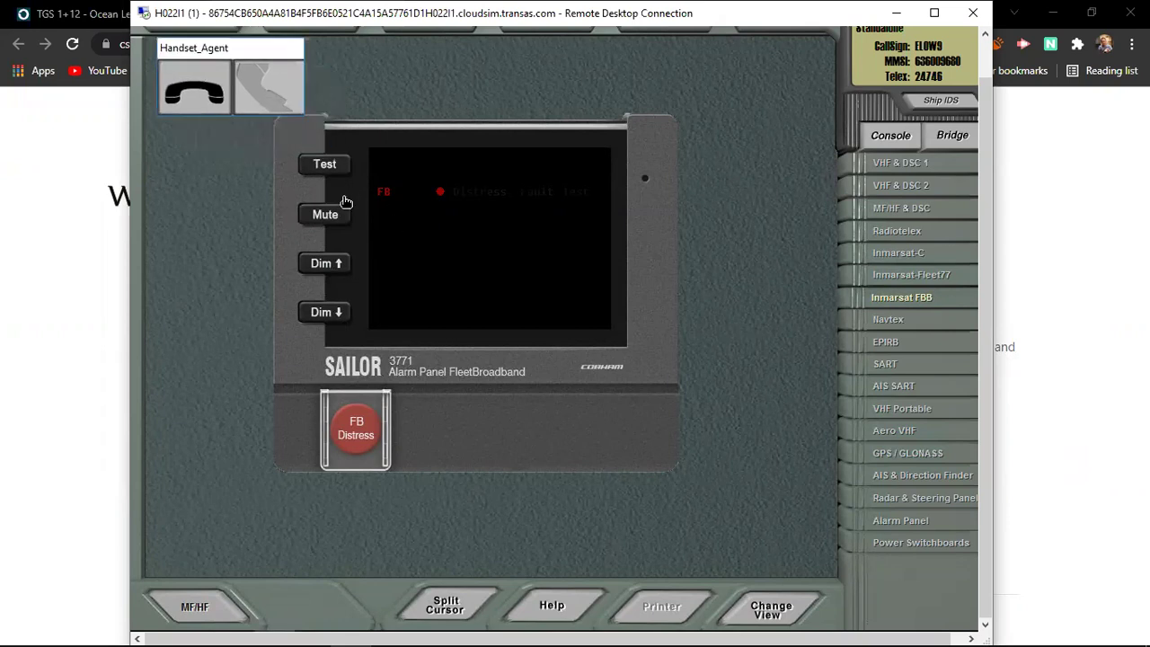
# Step: Redial Maritime Assistance from the FBB handset's Last calls list
pyautogui.click(774, 610)
pyautogui.moveTo(764, 411)
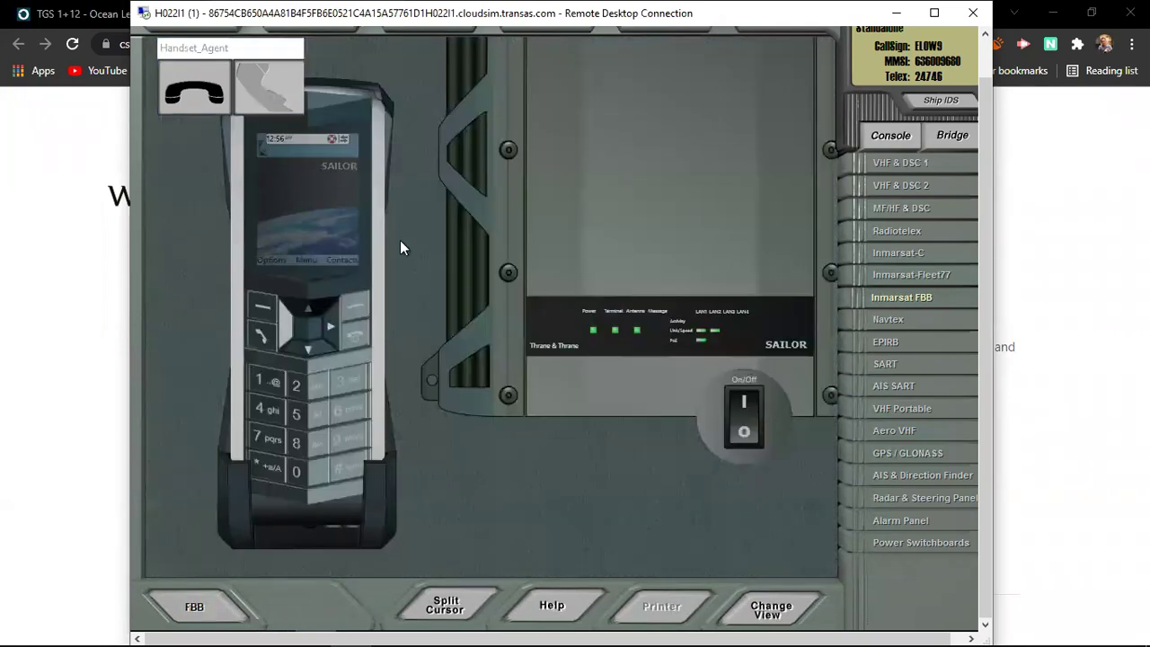
pyautogui.click(267, 335)
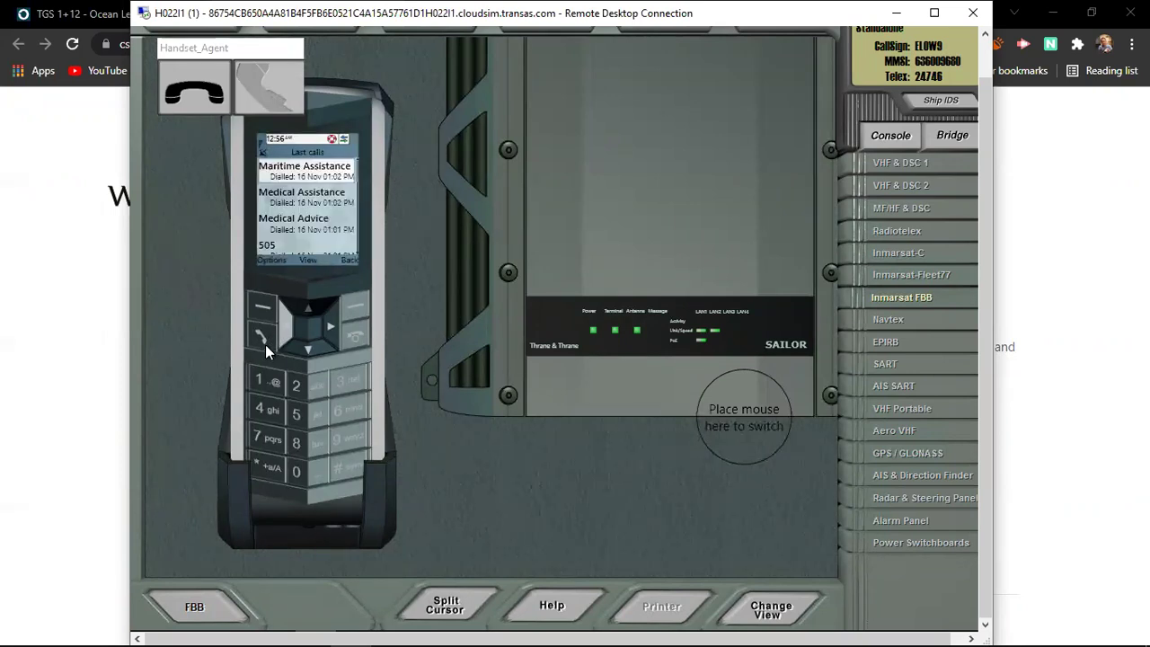
pyautogui.click(265, 344)
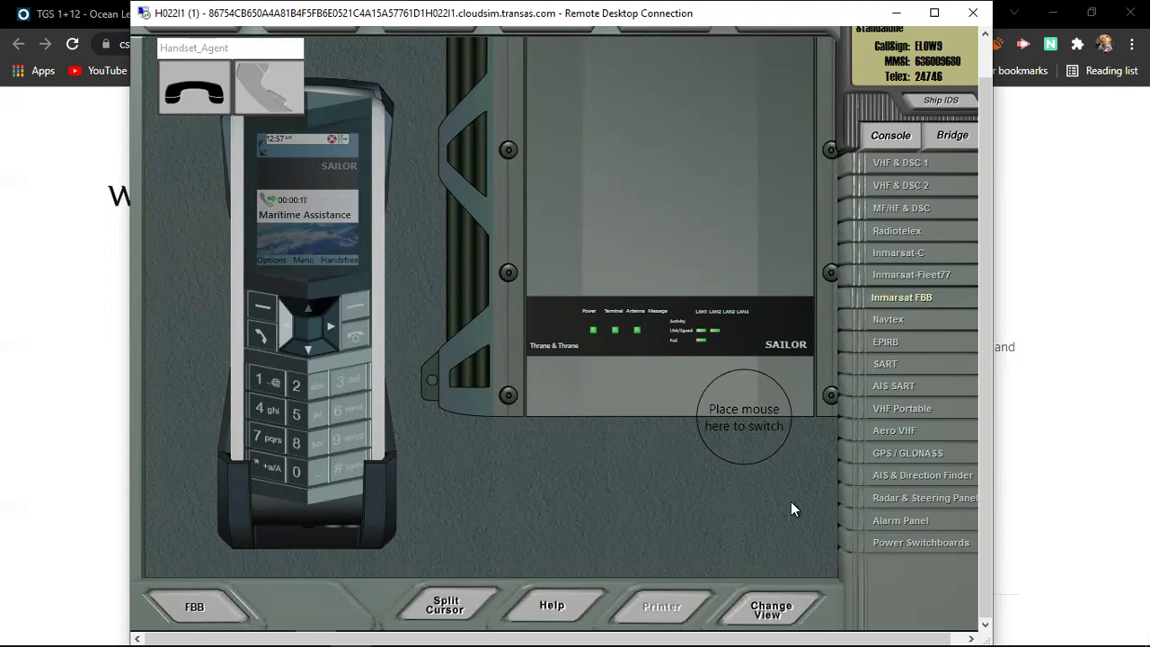
# Step: Check the web dashboard, then turn the handset call volume down while connected
pyautogui.click(769, 609)
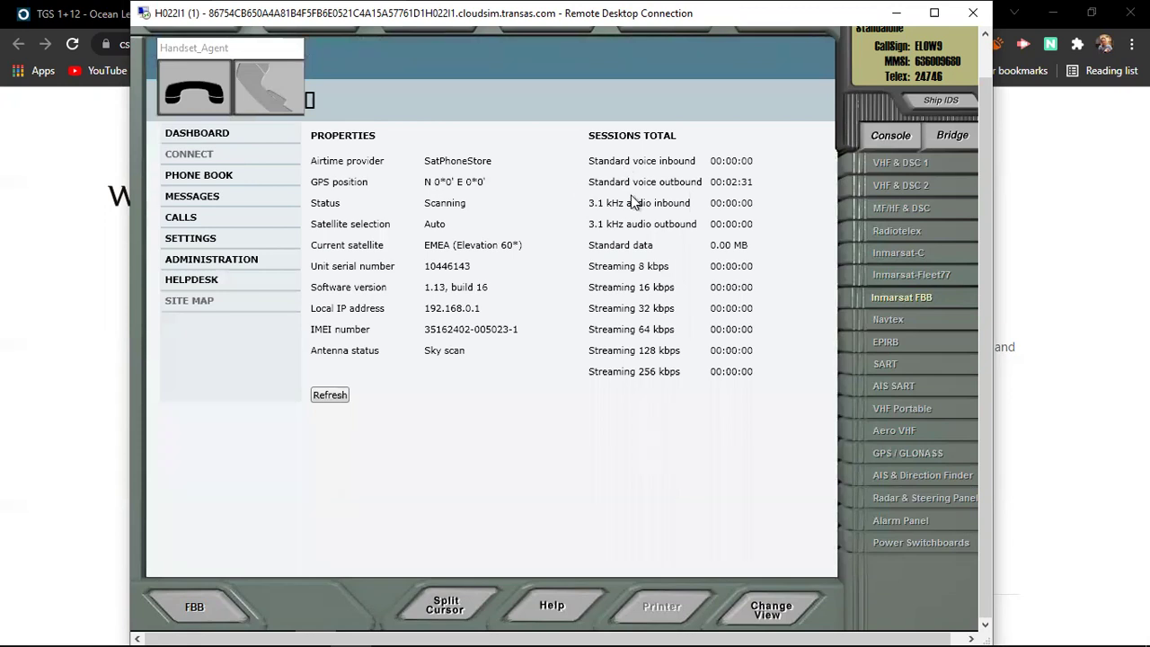
pyautogui.click(755, 595)
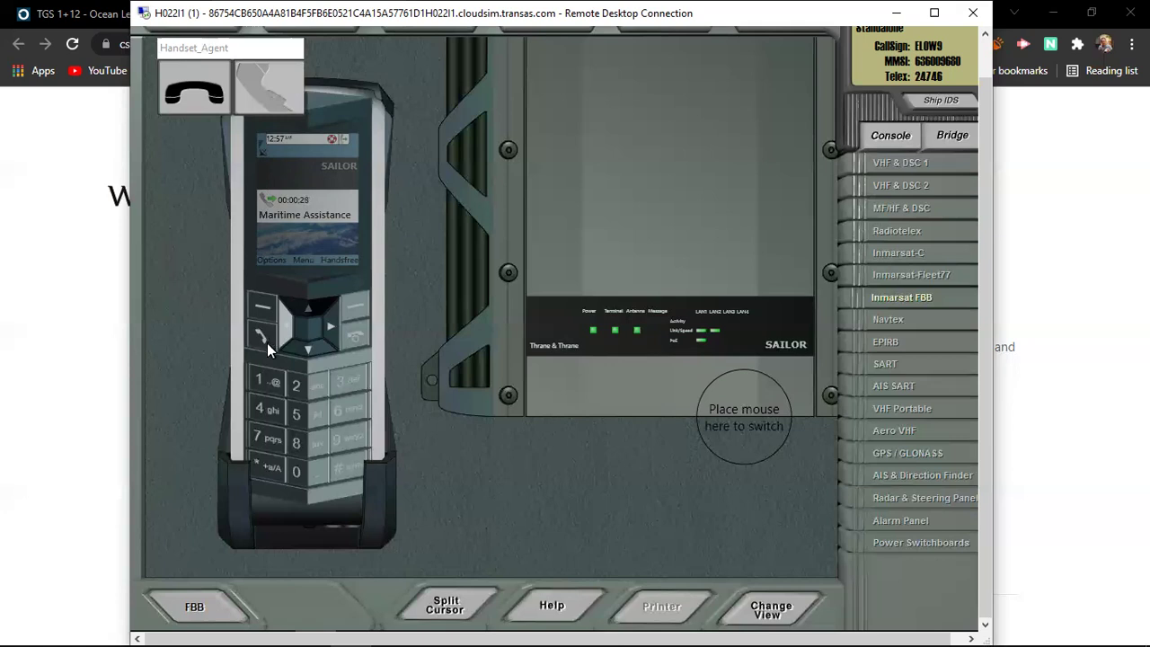
pyautogui.click(198, 618)
pyautogui.click(307, 351)
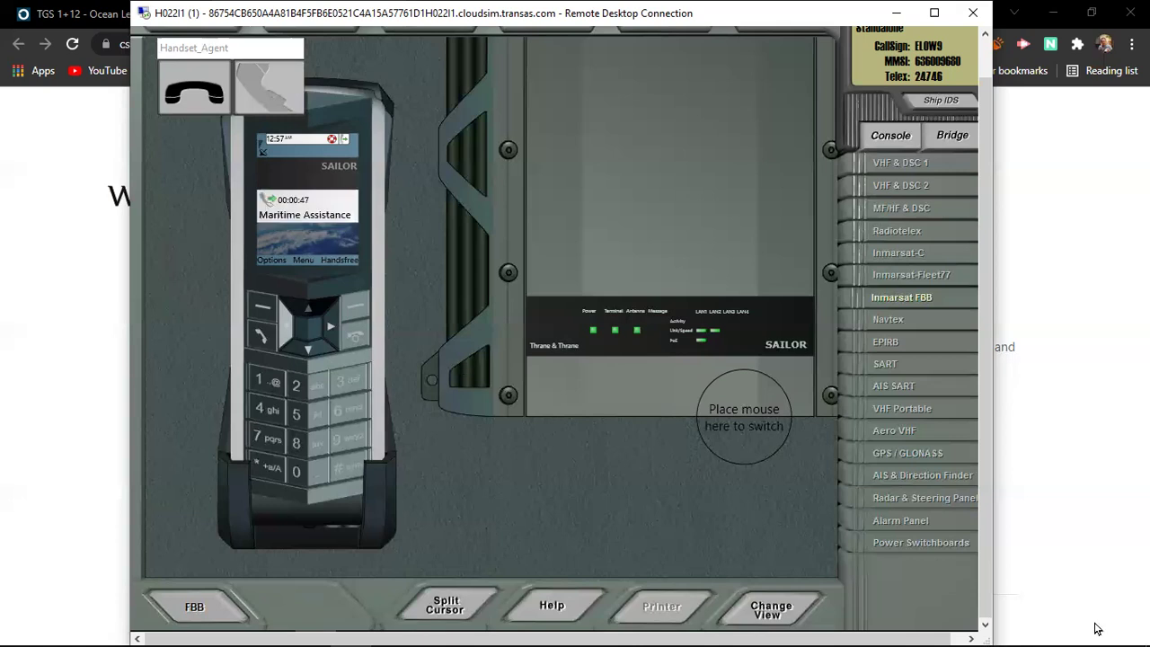
pyautogui.moveTo(1076, 626)
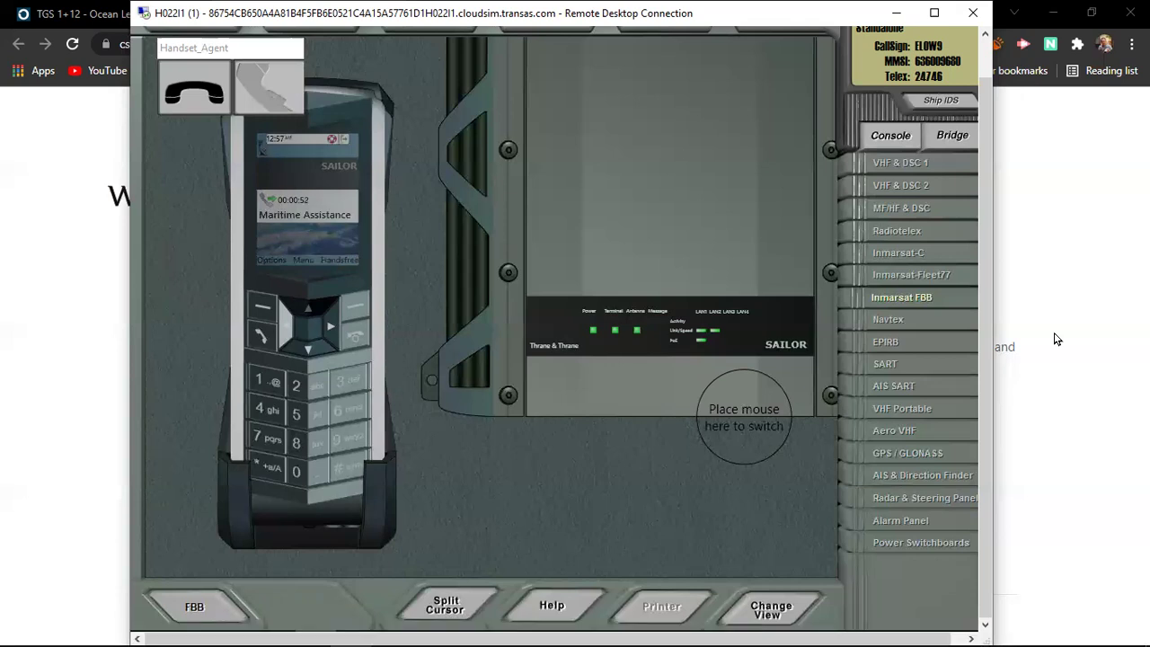
# Step: Step through Navtex, EPIRB and SART to reach the AIS-SART unit
pyautogui.click(917, 327)
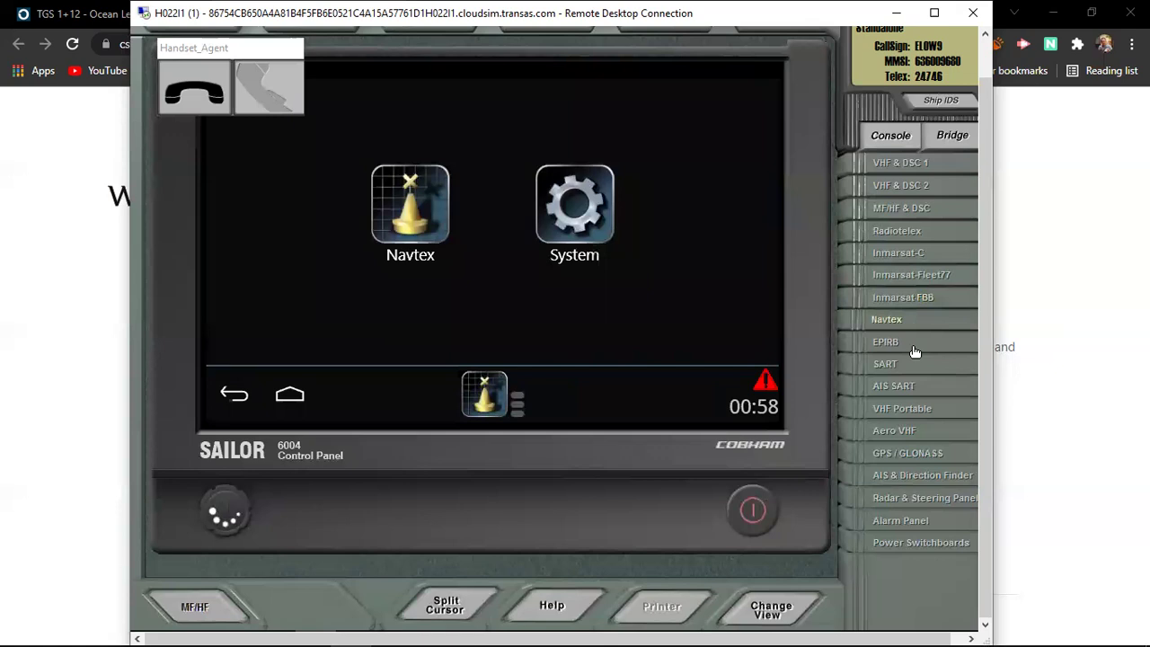
pyautogui.click(915, 351)
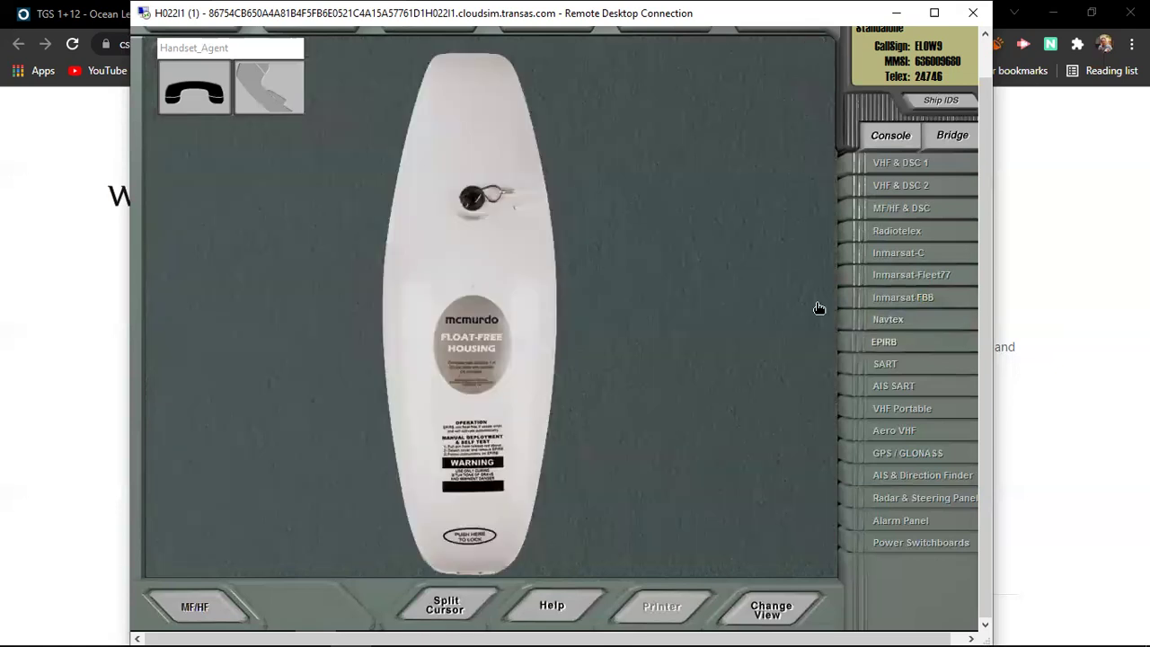
pyautogui.click(910, 375)
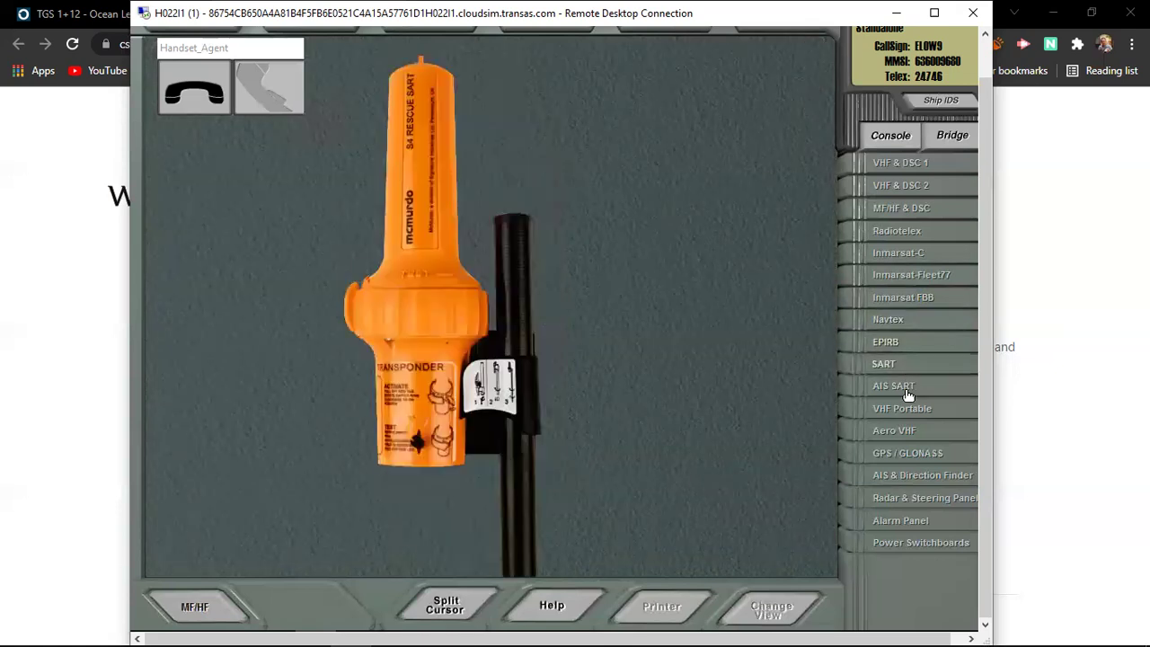
pyautogui.click(909, 396)
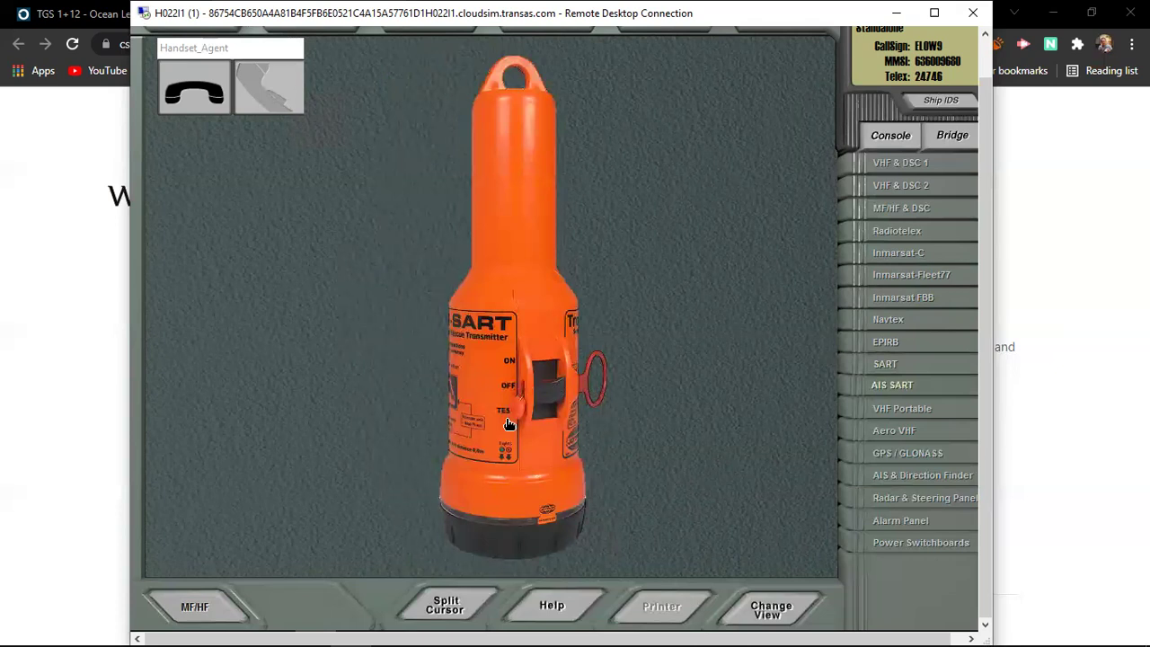
# Step: Pull the AIS-SART's red pin ring, set its switch to ON and run the test
pyautogui.click(551, 397)
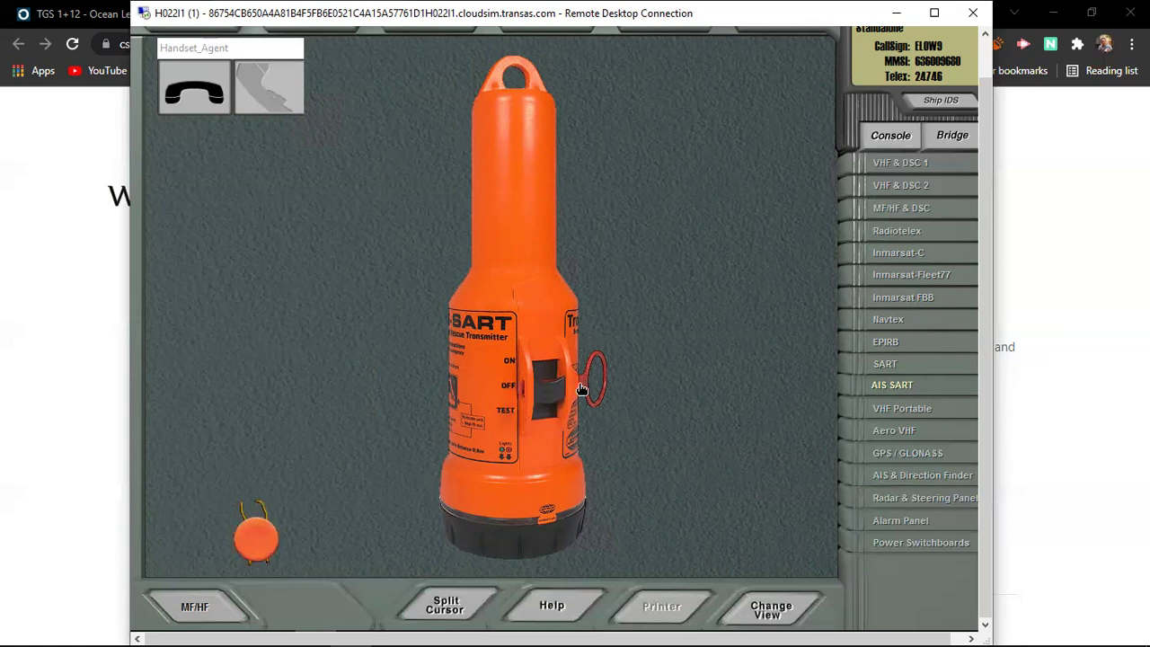
pyautogui.click(587, 388)
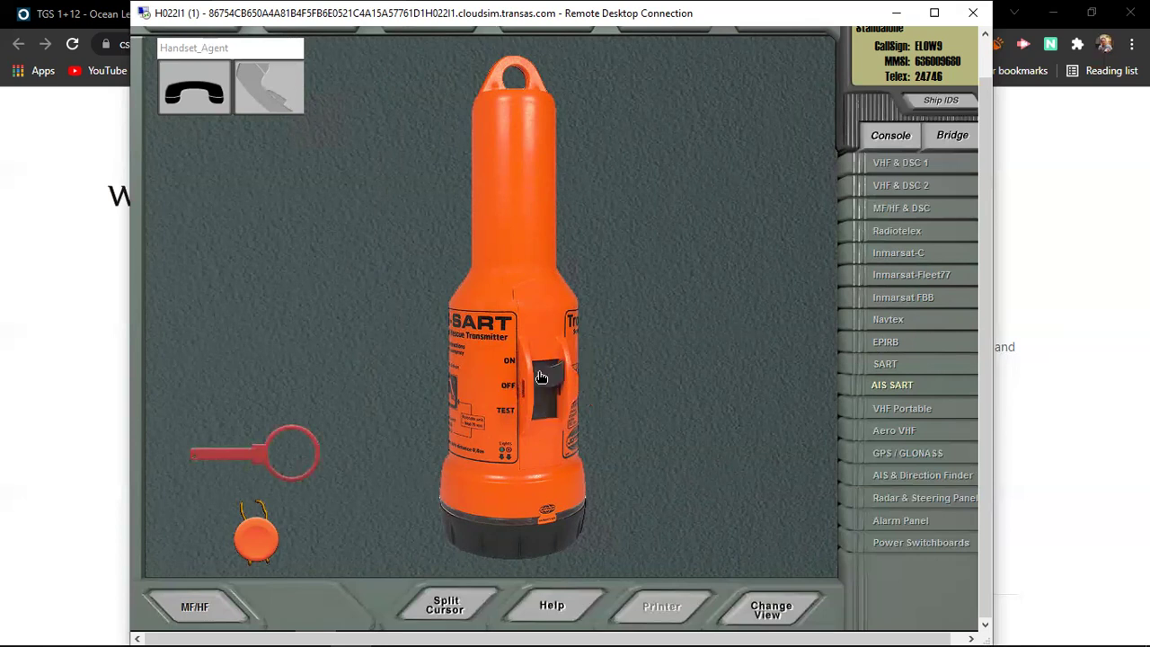
pyautogui.click(543, 376)
pyautogui.click(547, 382)
pyautogui.moveTo(550, 393)
pyautogui.mouseDown()
pyautogui.moveTo(548, 433)
pyautogui.moveTo(552, 396)
pyautogui.mouseUp()
# Step: Open the Radar & Steering Panel and its AZ guard zone settings
pyautogui.click(907, 474)
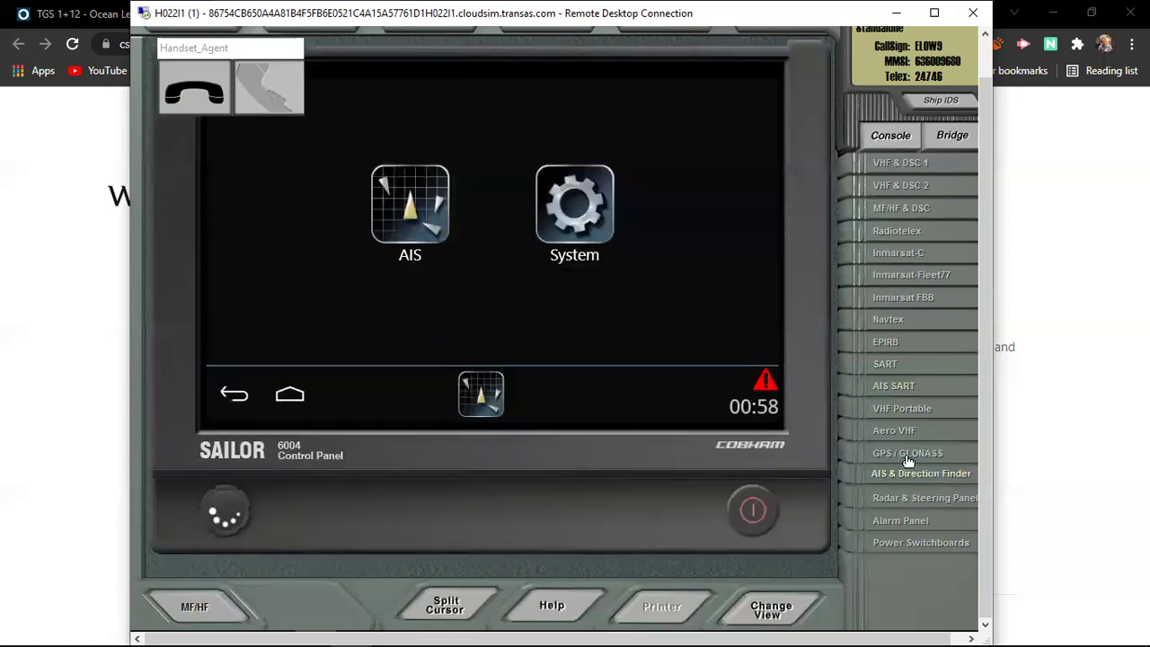
pyautogui.click(909, 454)
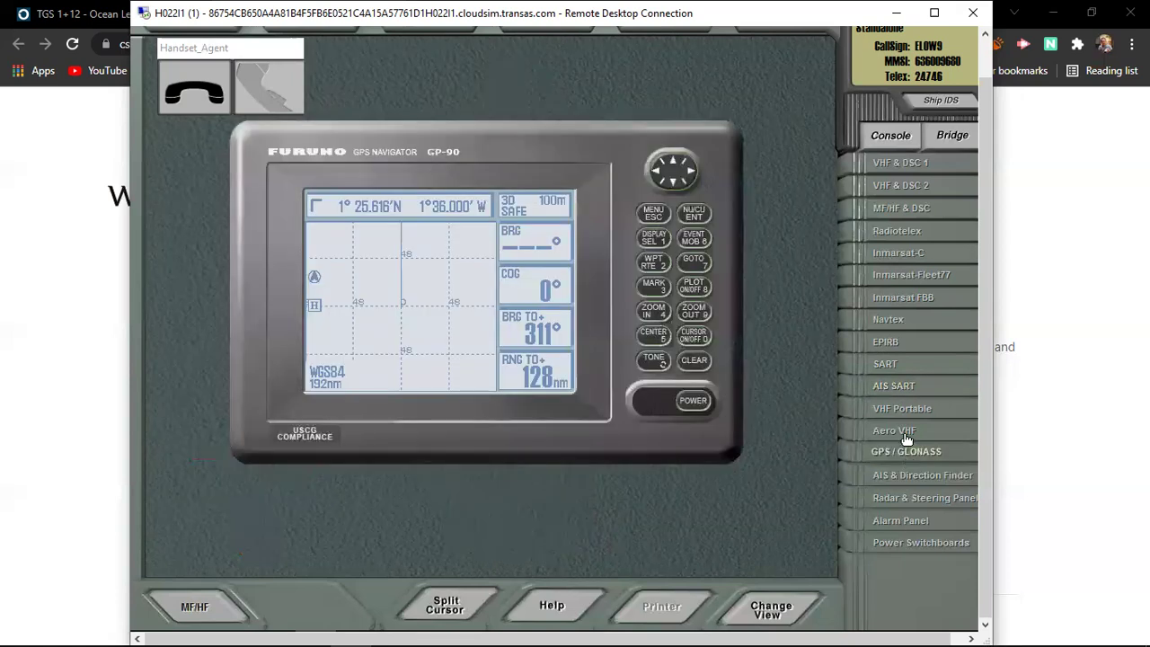
pyautogui.click(907, 435)
pyautogui.click(906, 501)
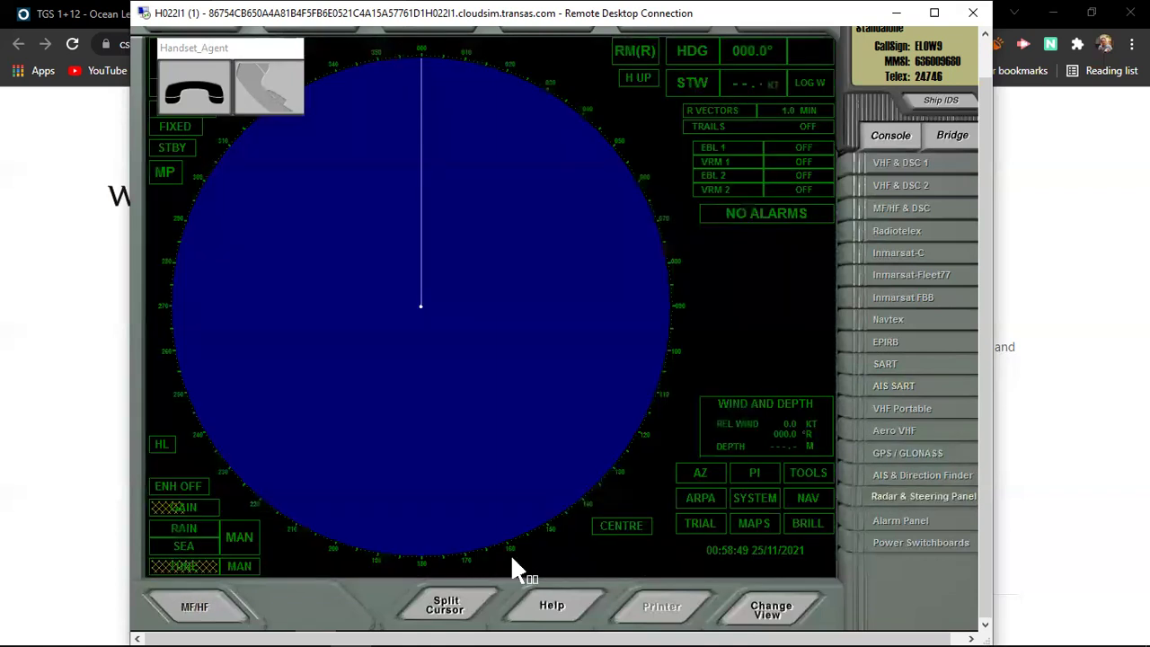
pyautogui.click(702, 477)
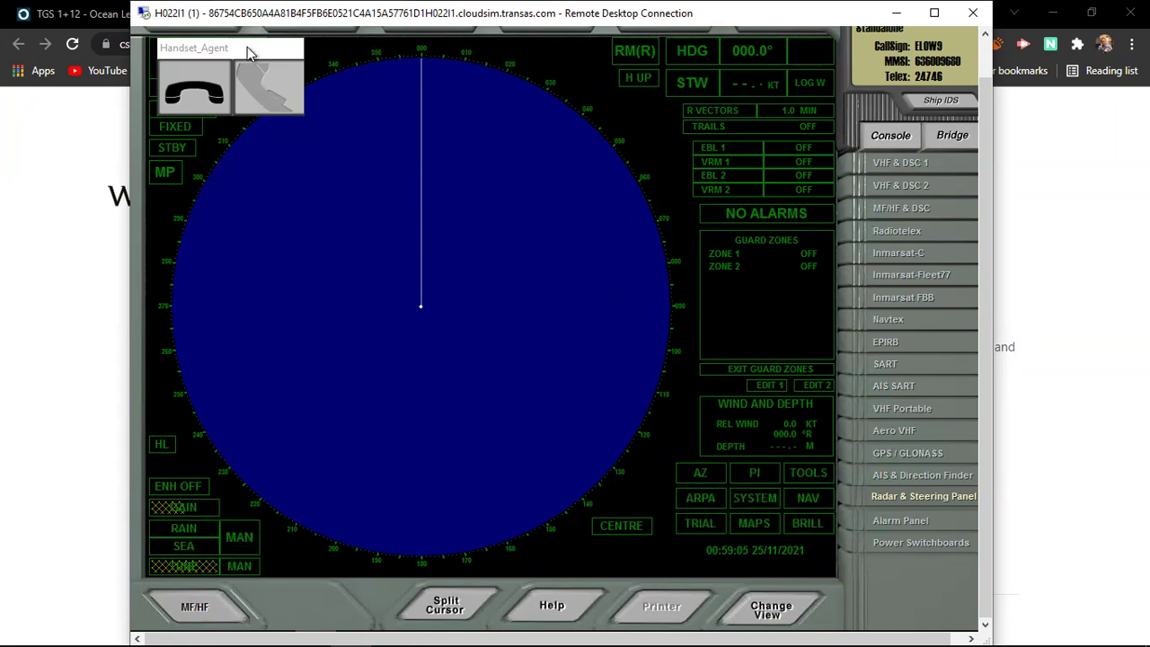
# Step: Move the Handset_Agent window aside and raise the radar range from 3 NM to 6 NM
pyautogui.moveTo(229, 46); pyautogui.dragTo(546, 185)
pyautogui.moveTo(640, 225); pyautogui.dragTo(750, 282)
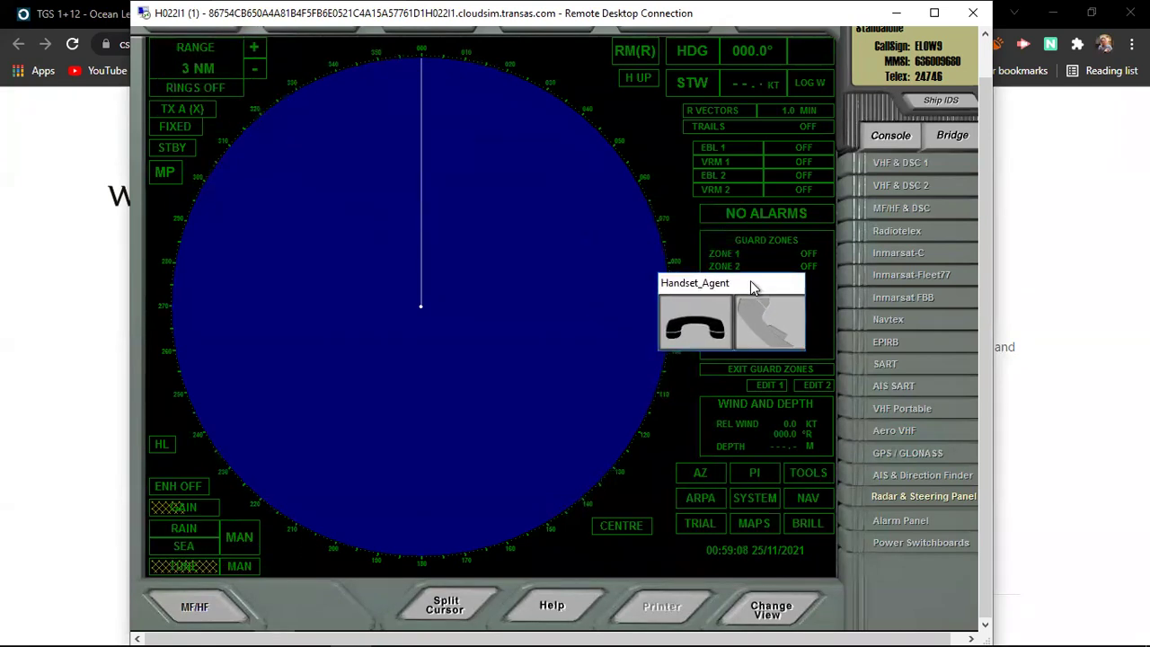
pyautogui.click(254, 50)
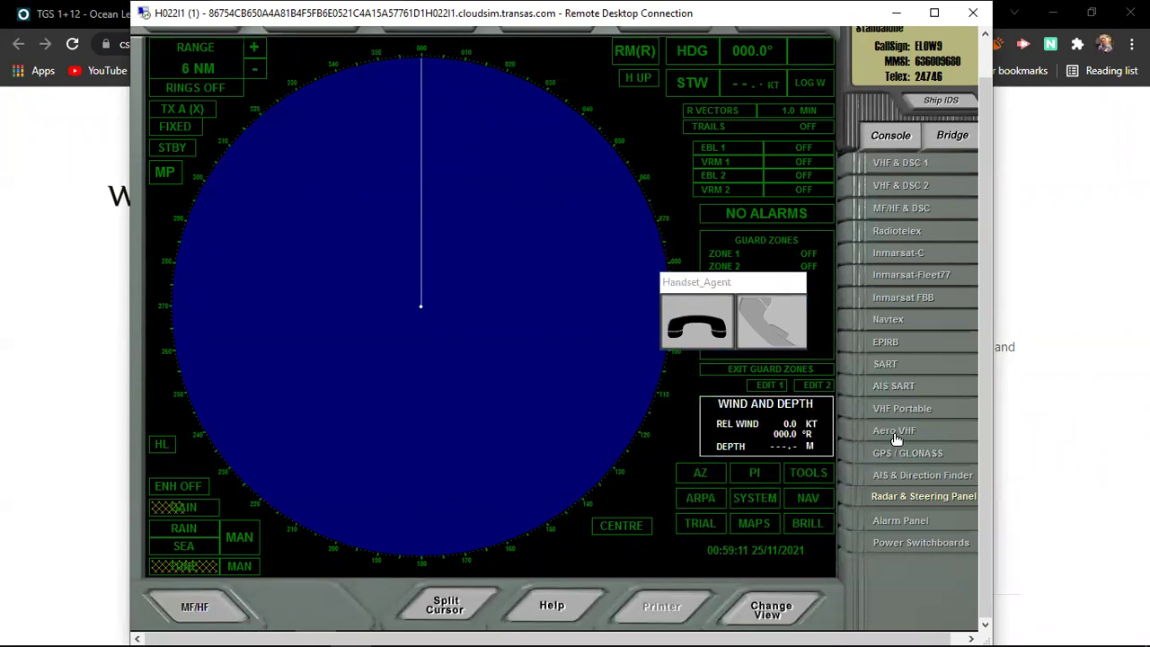
# Step: Take the SART off its bracket, remove the red tab and rotate the collar to ON
pyautogui.click(905, 370)
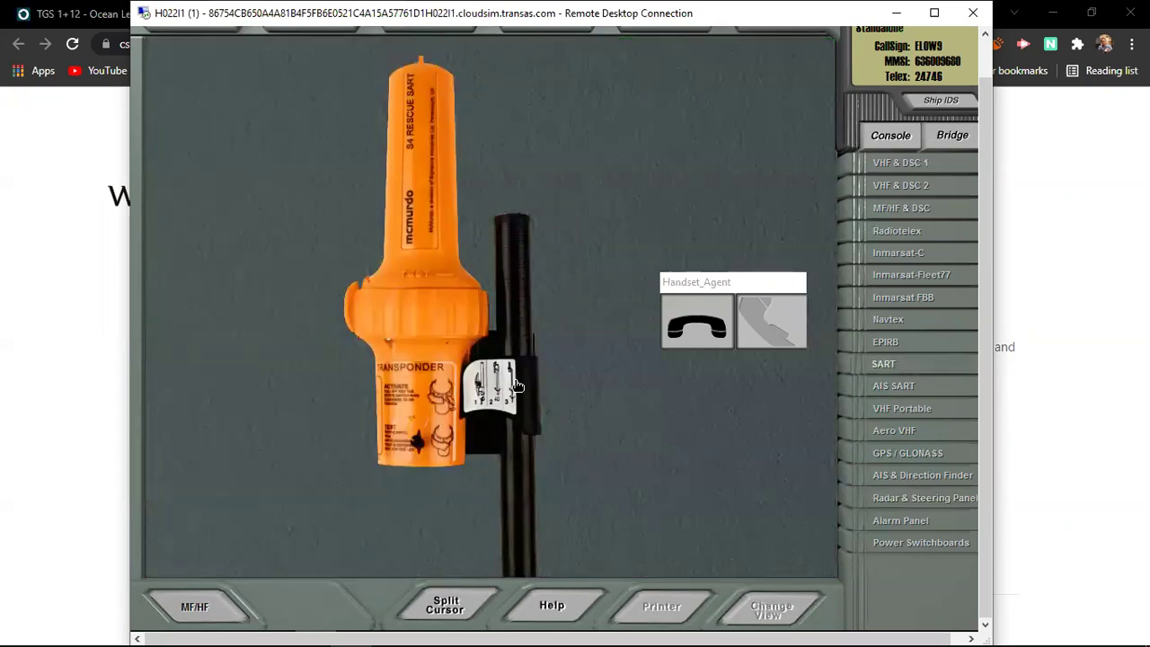
pyautogui.click(415, 453)
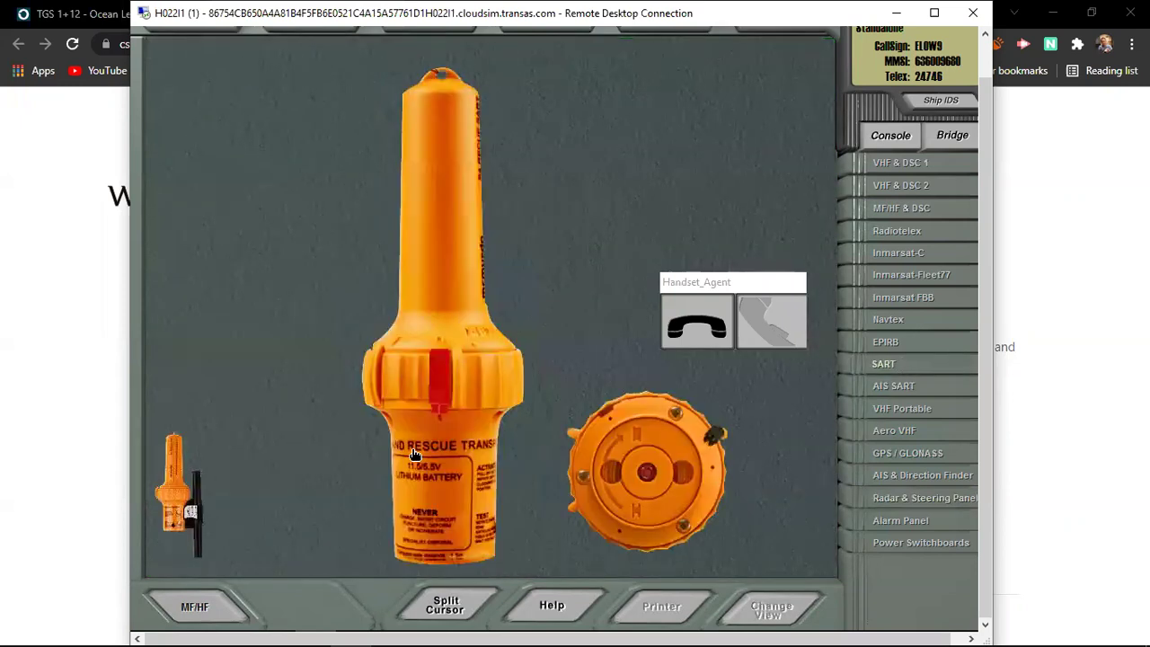
pyautogui.click(443, 388)
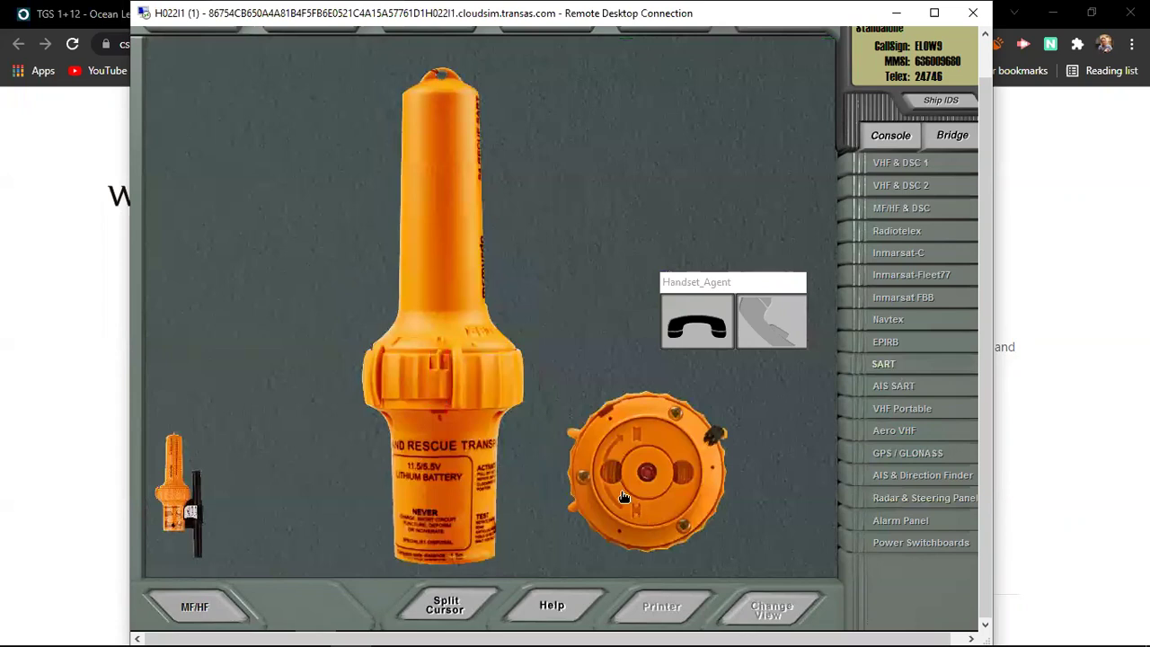
pyautogui.click(452, 380)
pyautogui.click(383, 393)
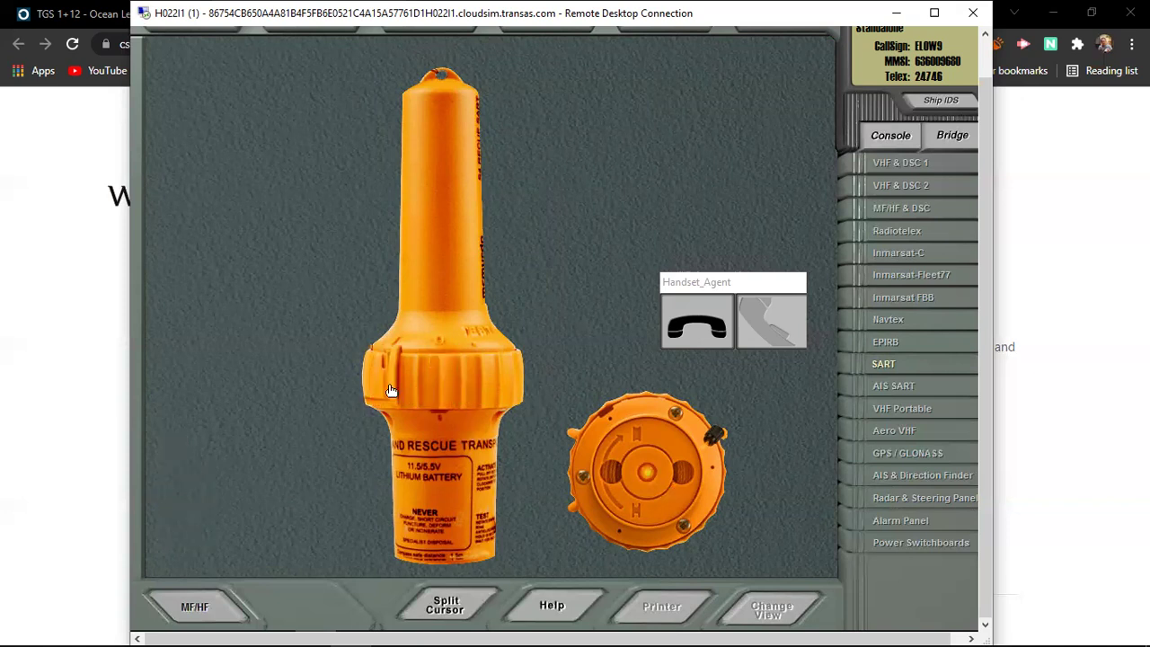
# Step: Show the 6 NM radar display to watch the SART's concentric echo rings
pyautogui.click(910, 499)
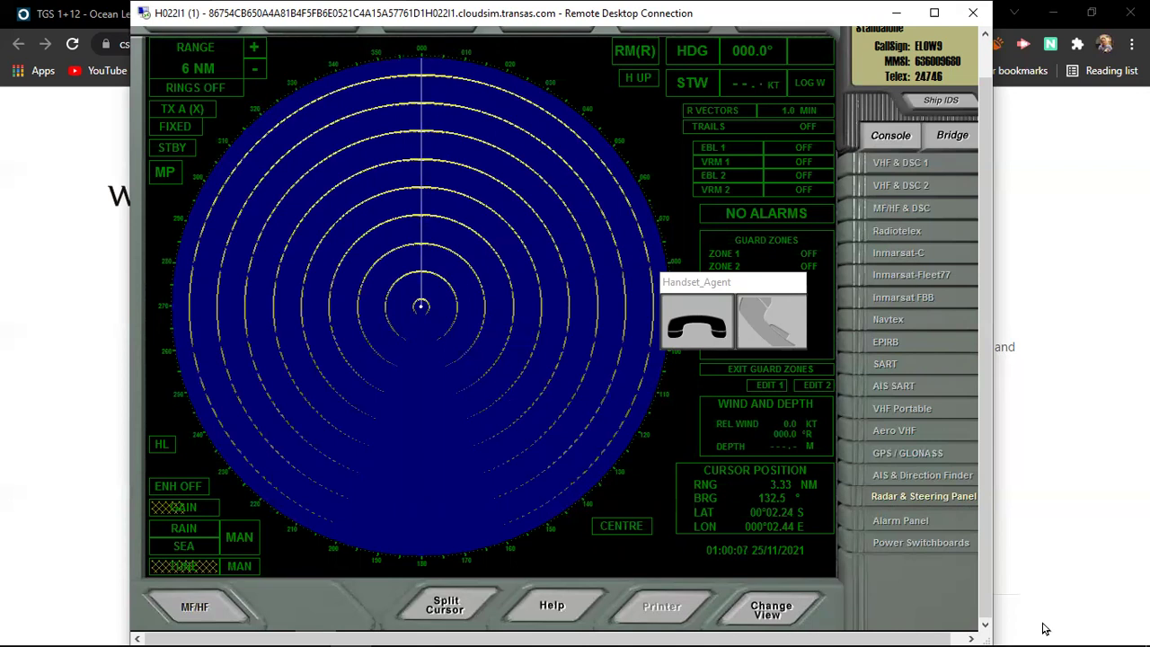
pyautogui.moveTo(1089, 629)
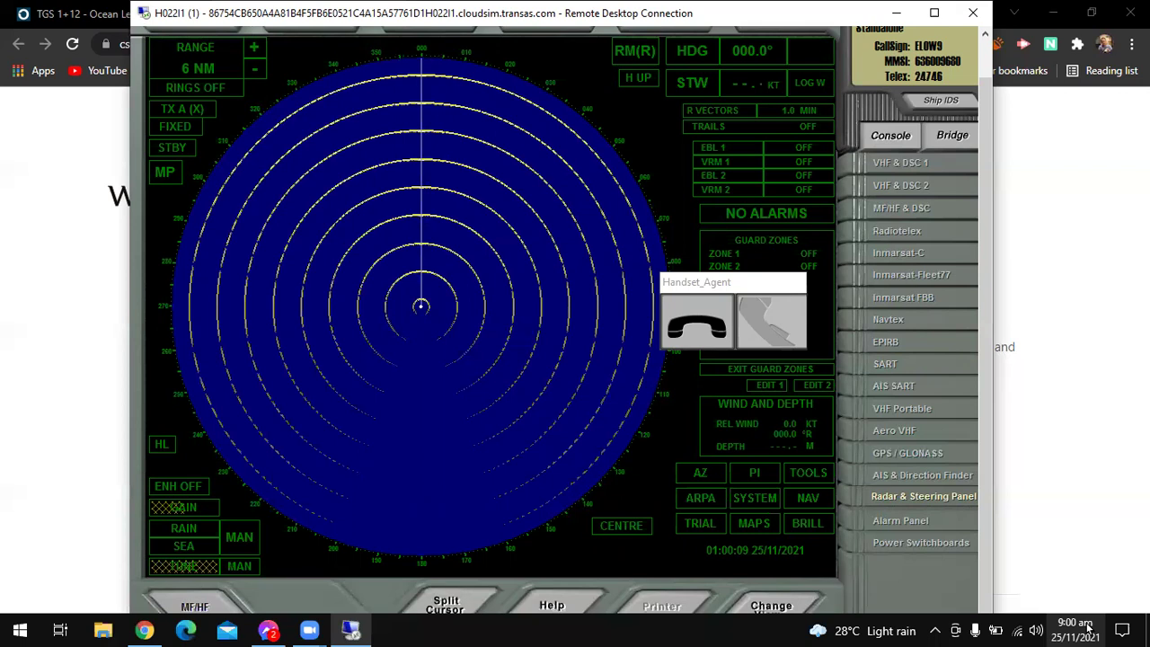